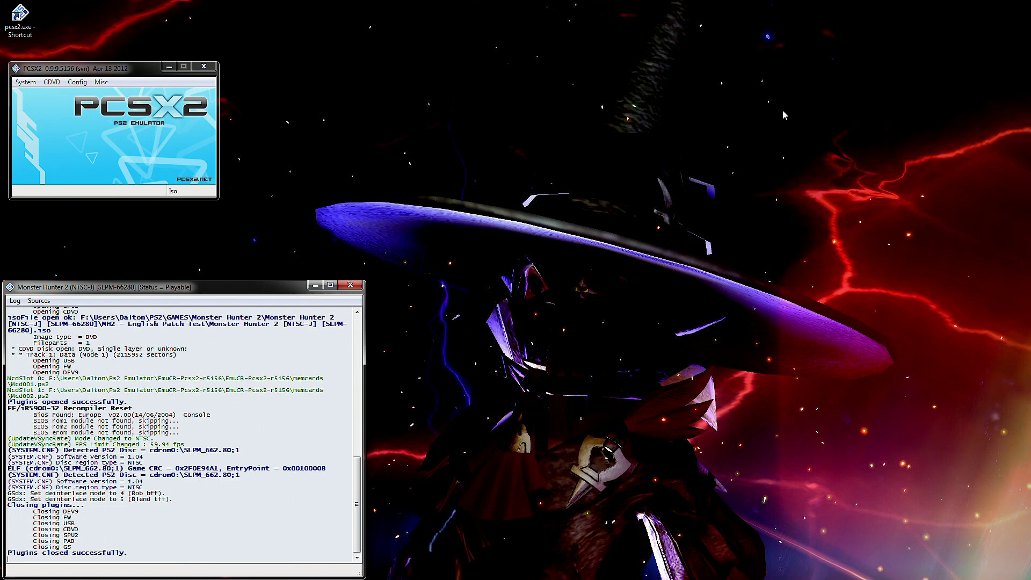
- Select the Monster Hunter 2 ISO in PCSX2's CDVD Iso Selector
left_click(50, 82)
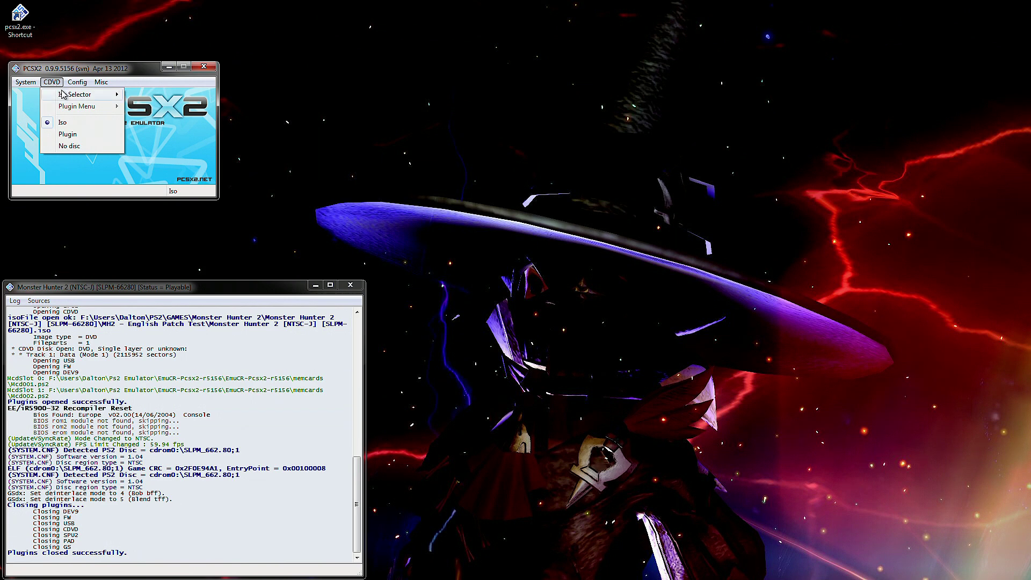
mouse_move(70, 94)
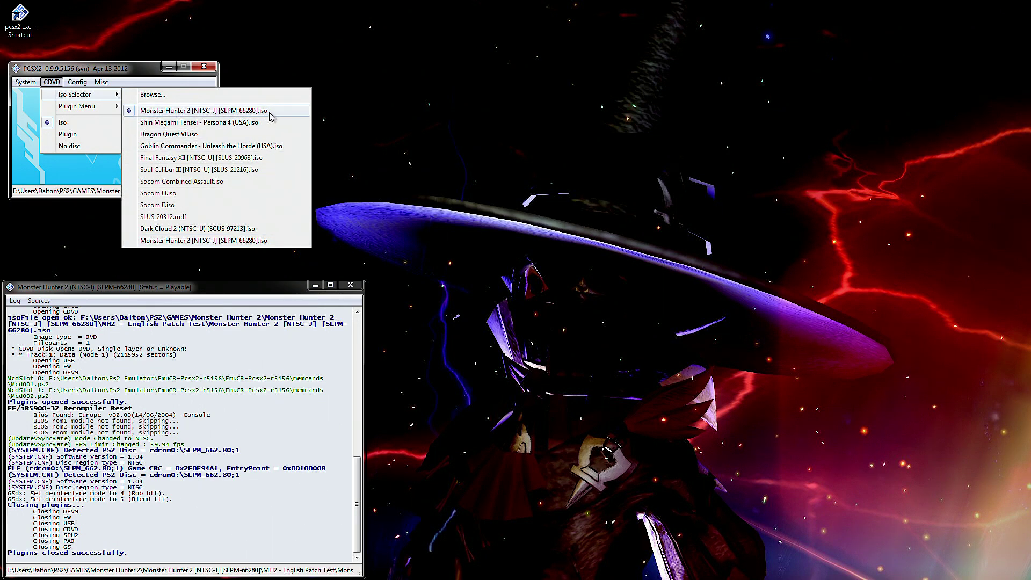
left_click(108, 73)
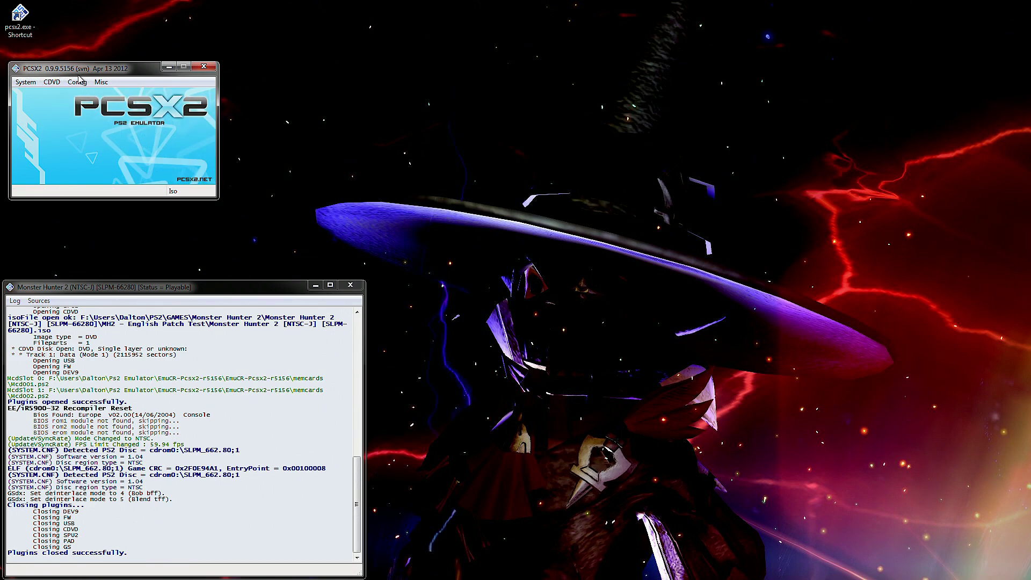
- Reboot the emulator with Reboot CDVD (fast), confirming the virtual machine reset
left_click(31, 86)
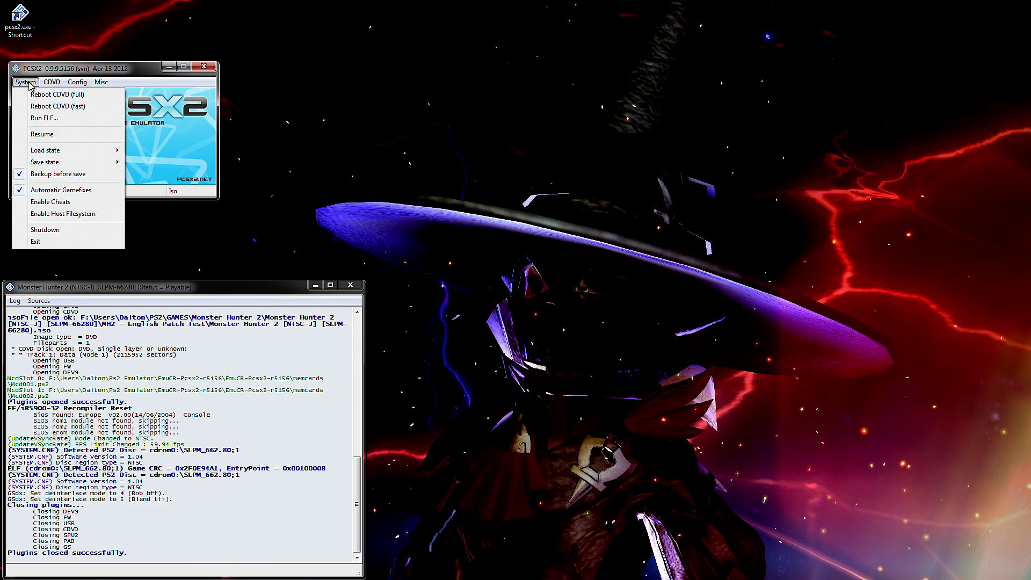
left_click(57, 107)
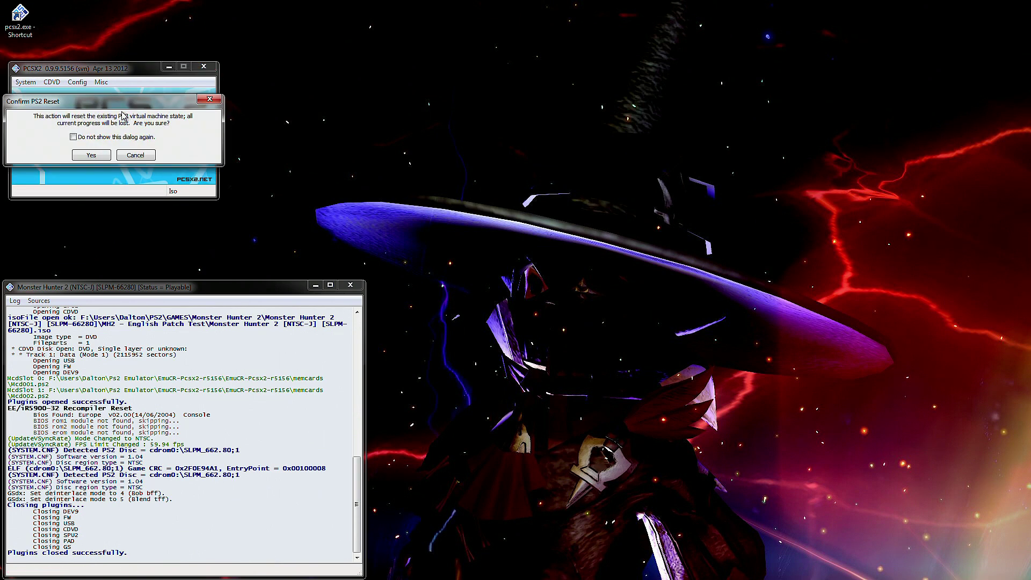
left_click(91, 155)
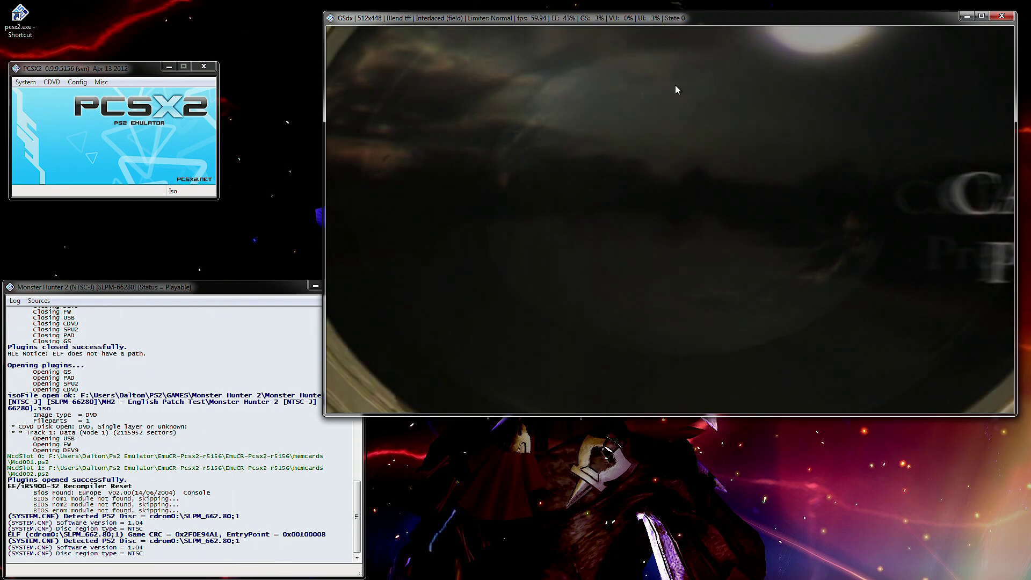
- Close the GSdx game window once the CAPCOM Presents intro appears
left_click(1002, 16)
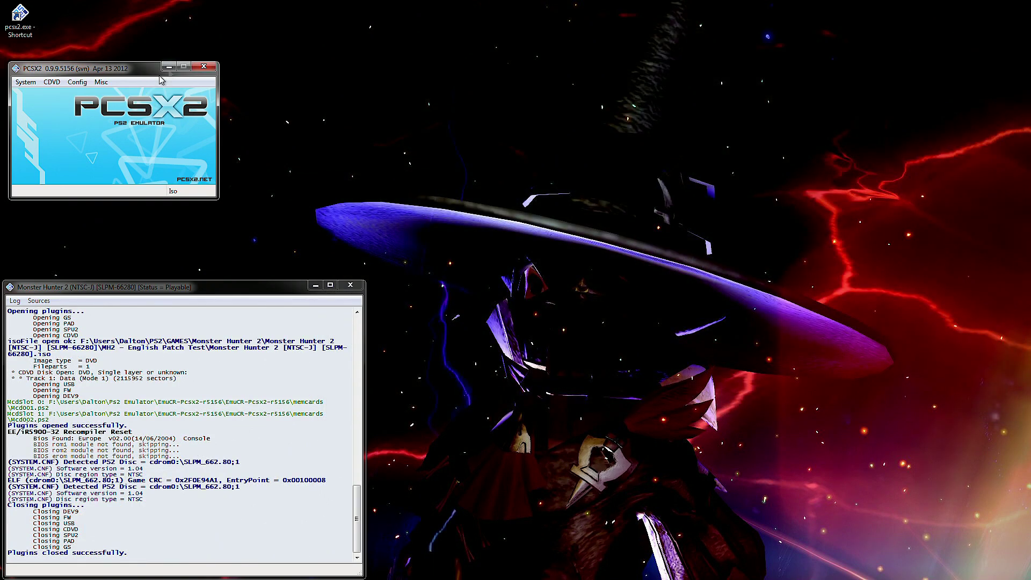
- Close PCSX2, highlight the two download links in the YouTube description, and go to the patch link's tab
left_click(203, 67)
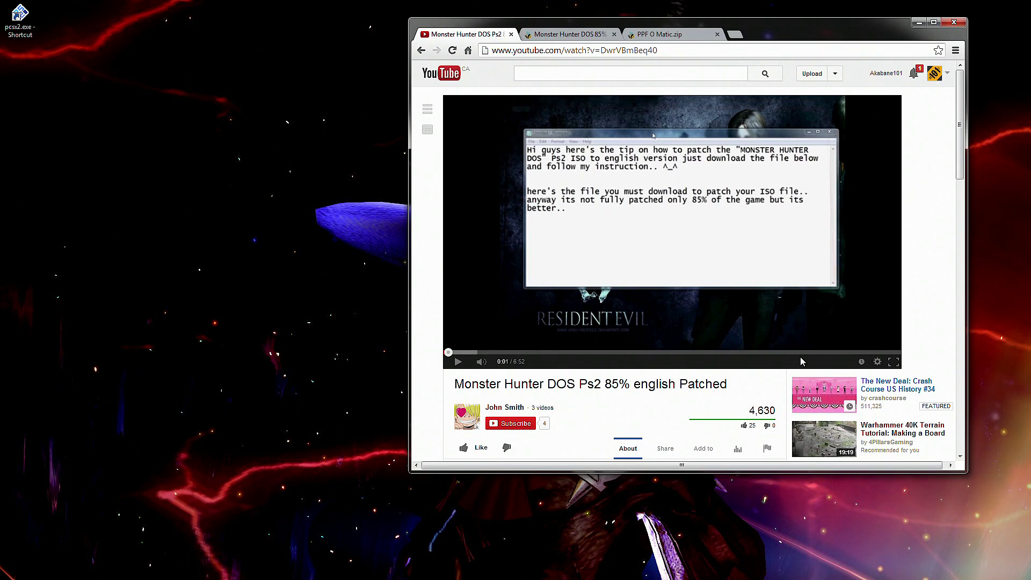
left_click_drag(769, 24, 630, 19)
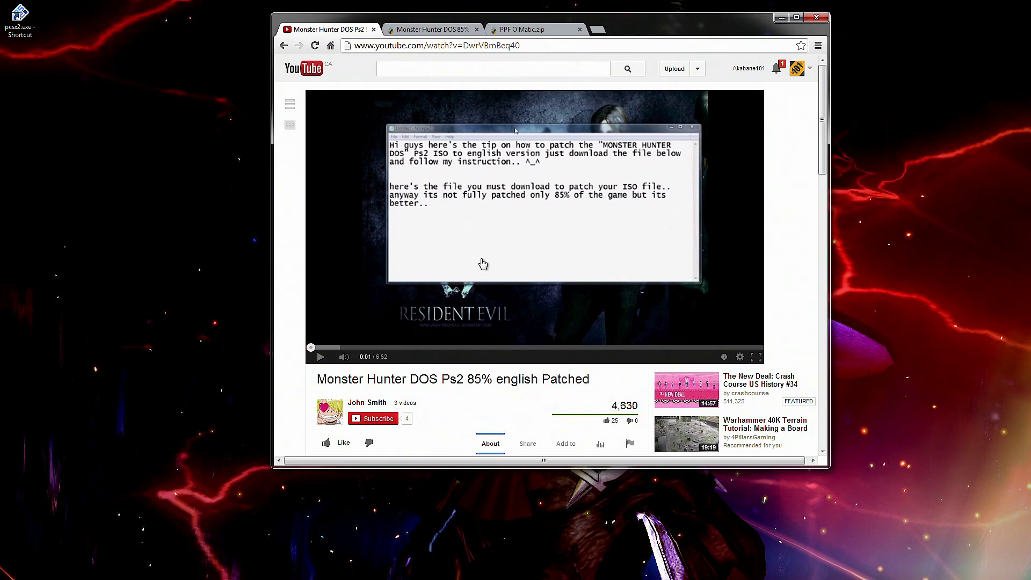
mouse_move(366, 408)
scroll(296, 364, "down", 3)
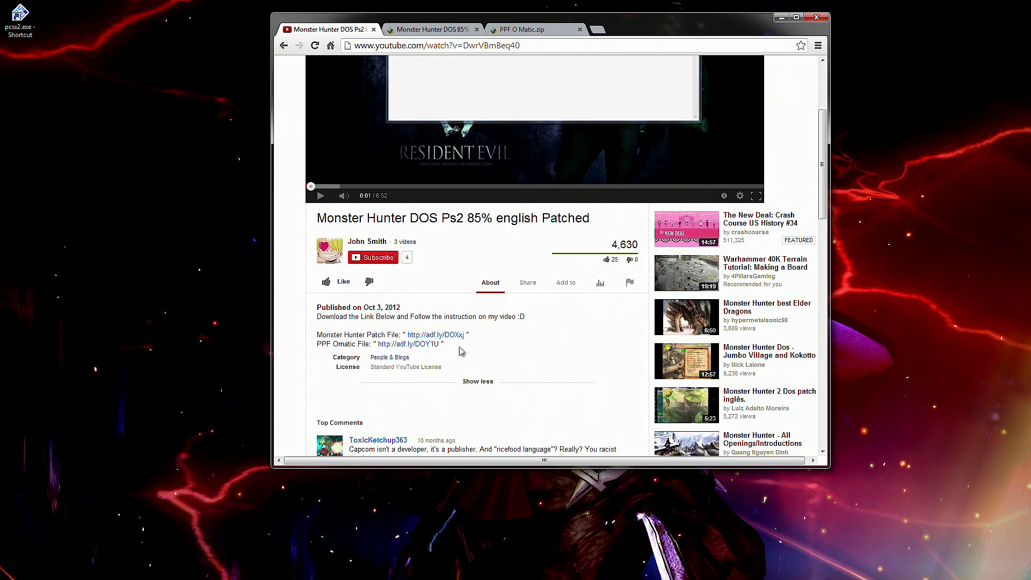
left_click_drag(446, 345, 317, 335)
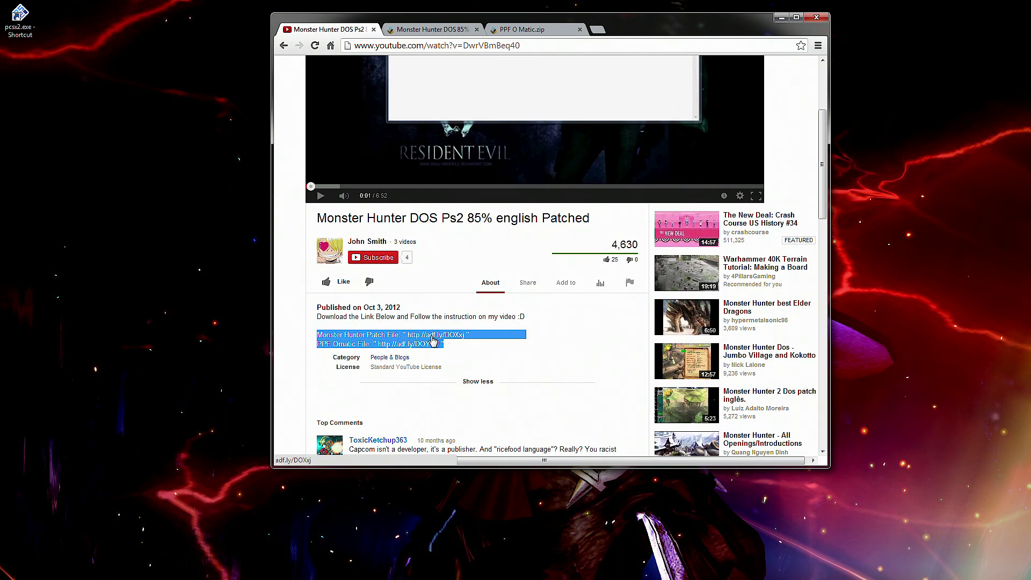
left_click(432, 29)
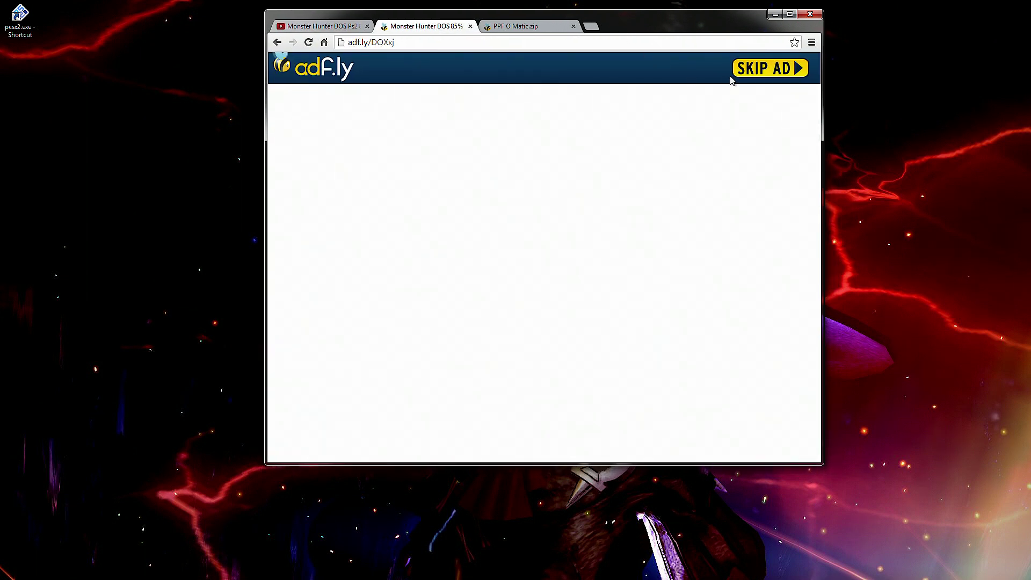
- Skip the adf.ly ads to reach the MediaFire pages for the 85% patch and PPF O Matic.zip
left_click(745, 71)
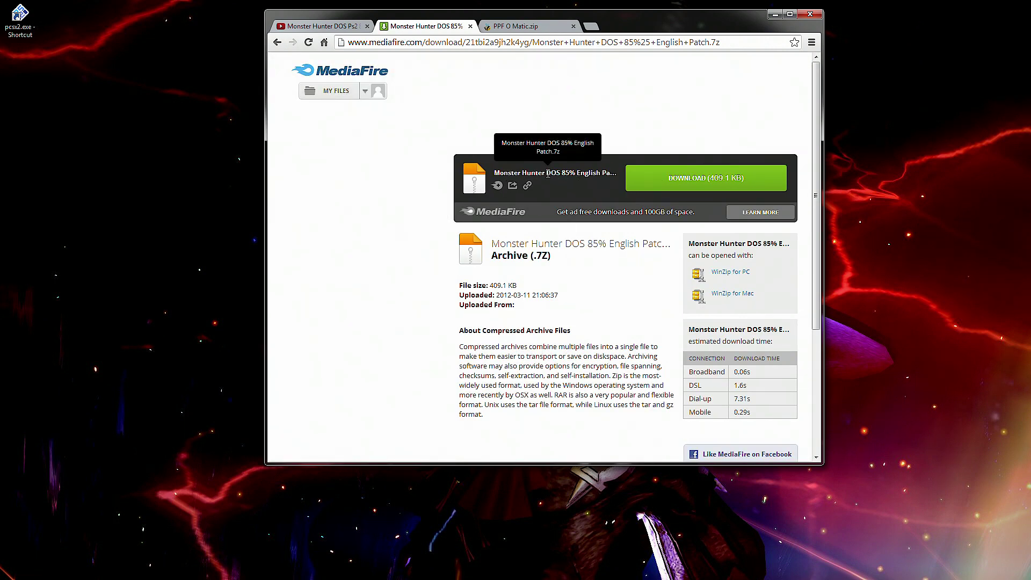
left_click(529, 27)
left_click(742, 71)
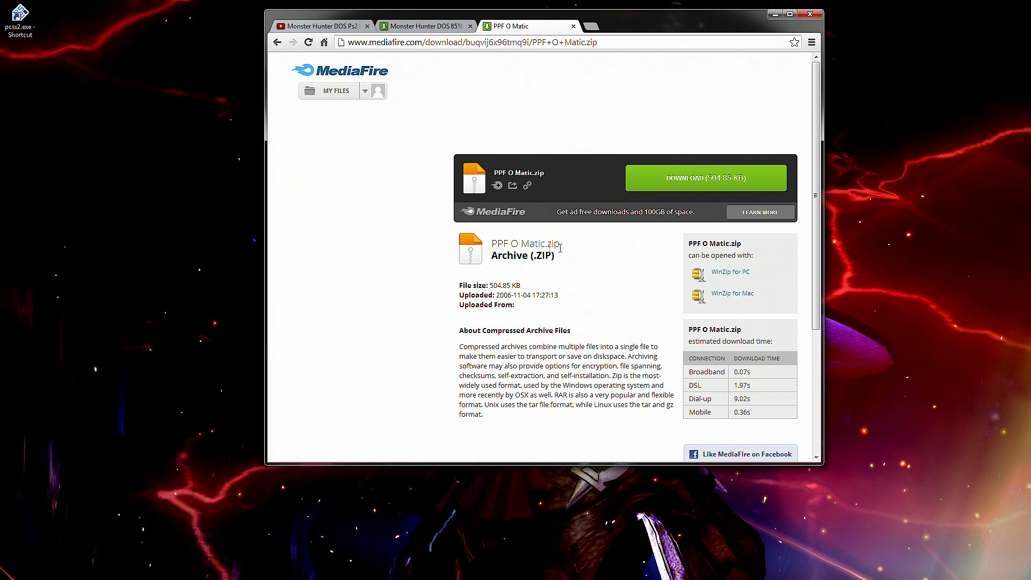
left_click_drag(560, 248, 546, 248)
left_click(441, 26)
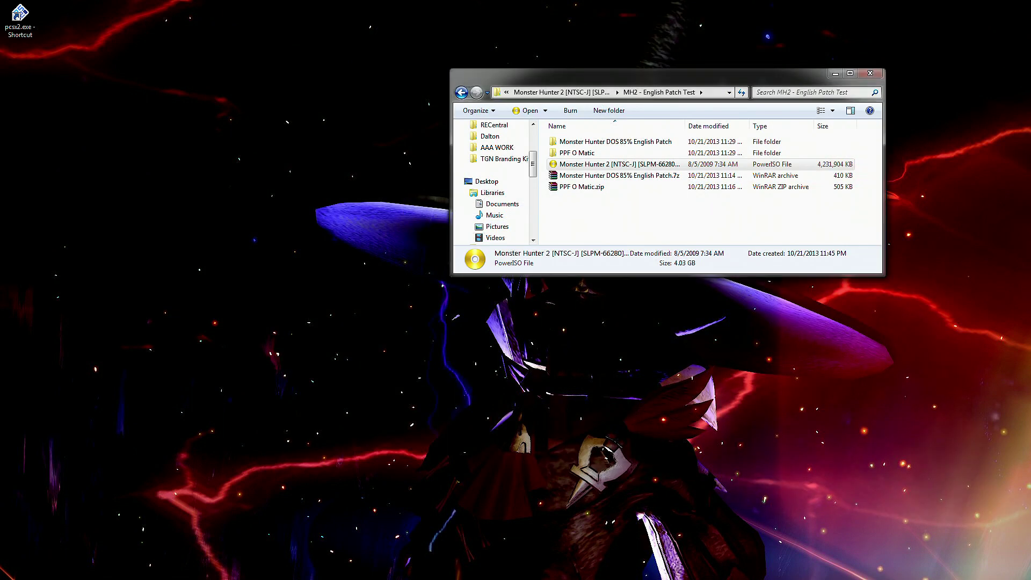
- Select the English Patch 7z, PPF O Matic.zip and Monster Hunter 2 ISO in turn in Explorer
left_click_drag(637, 77, 585, 72)
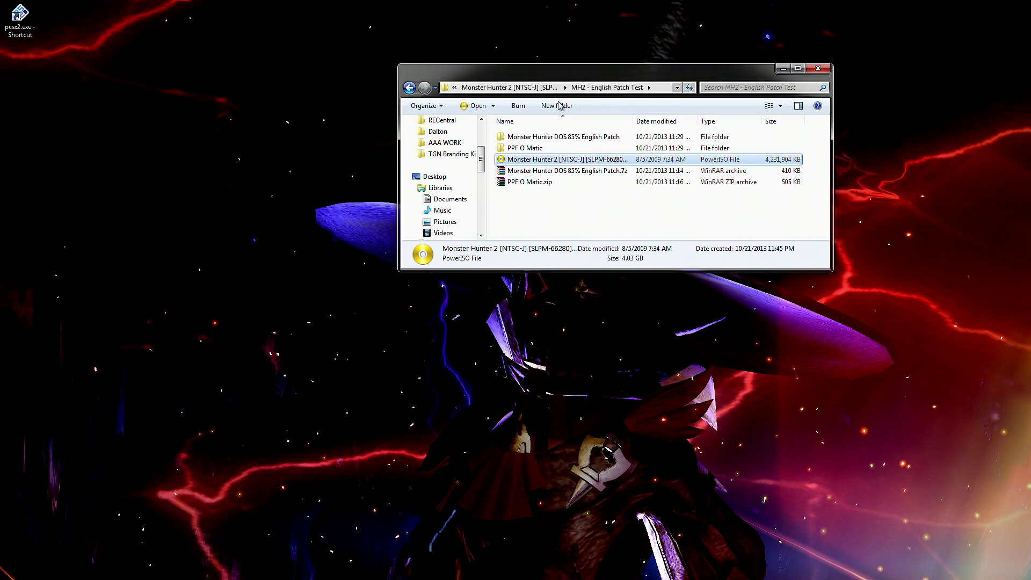
left_click(529, 170)
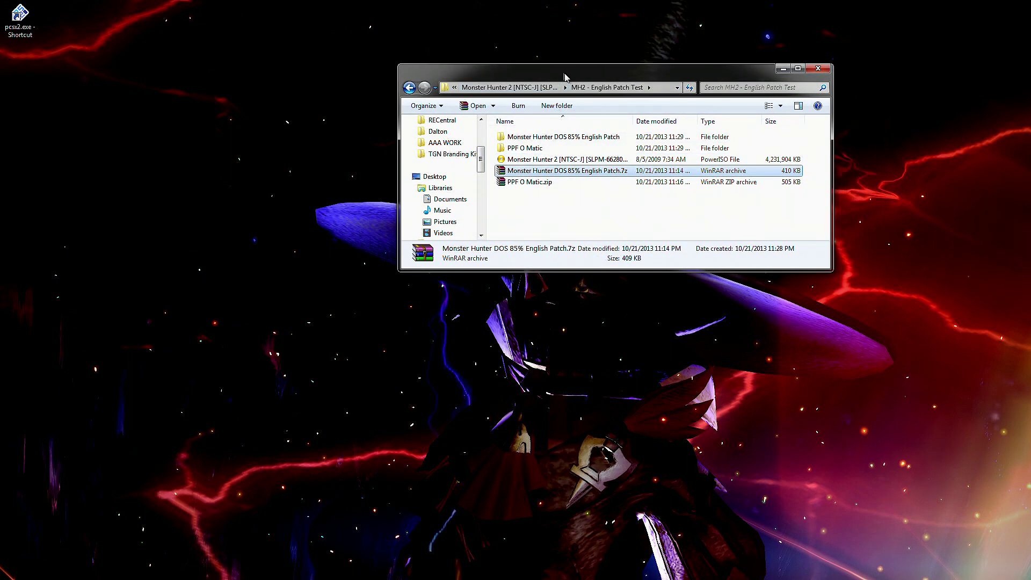
left_click_drag(556, 80, 513, 79)
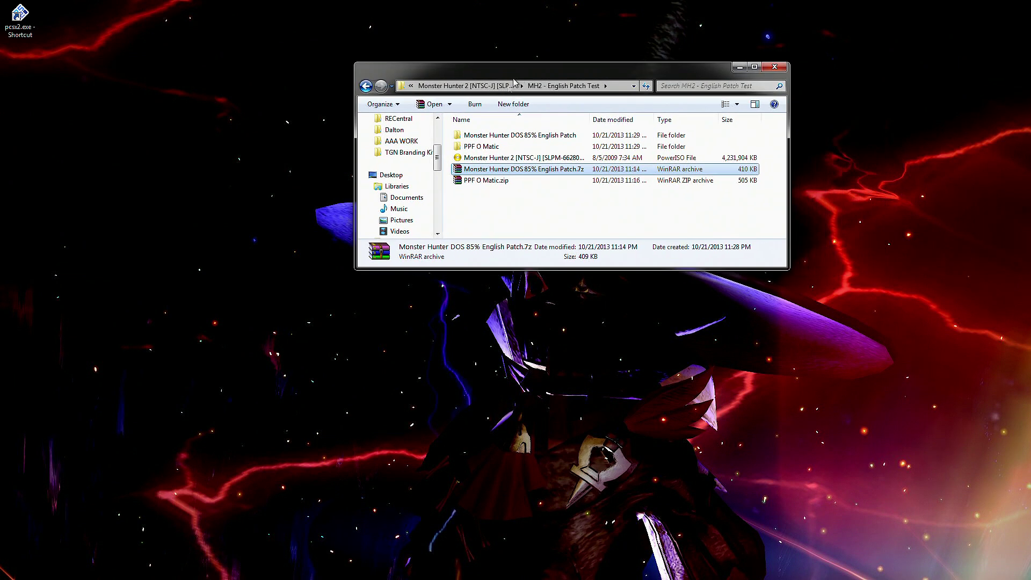
left_click(479, 181)
left_click(481, 169)
left_click(487, 158)
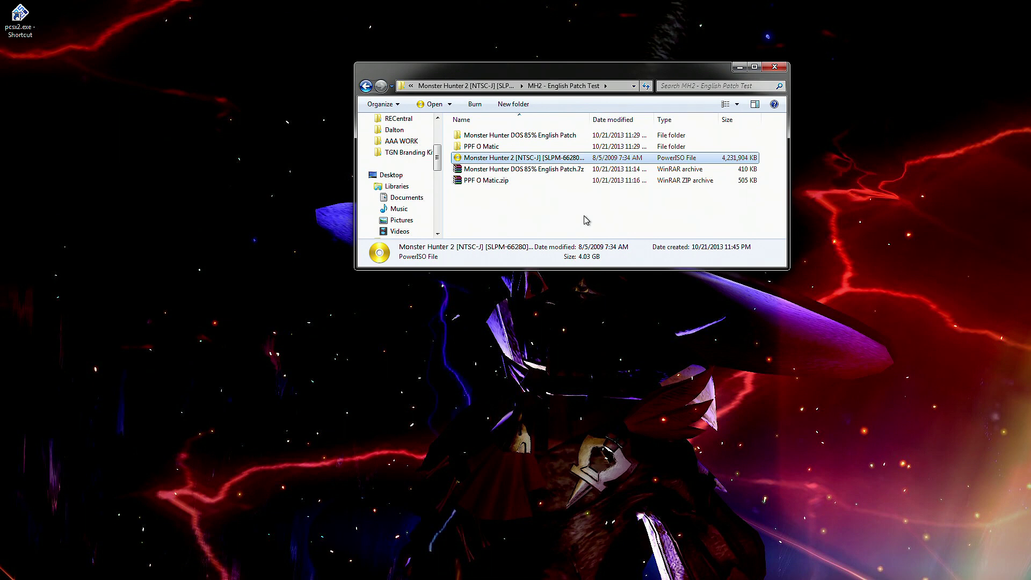
- Show the Extract options for the patch 7z and PPF O Matic.zip without extracting
left_click(510, 171)
right_click(513, 171)
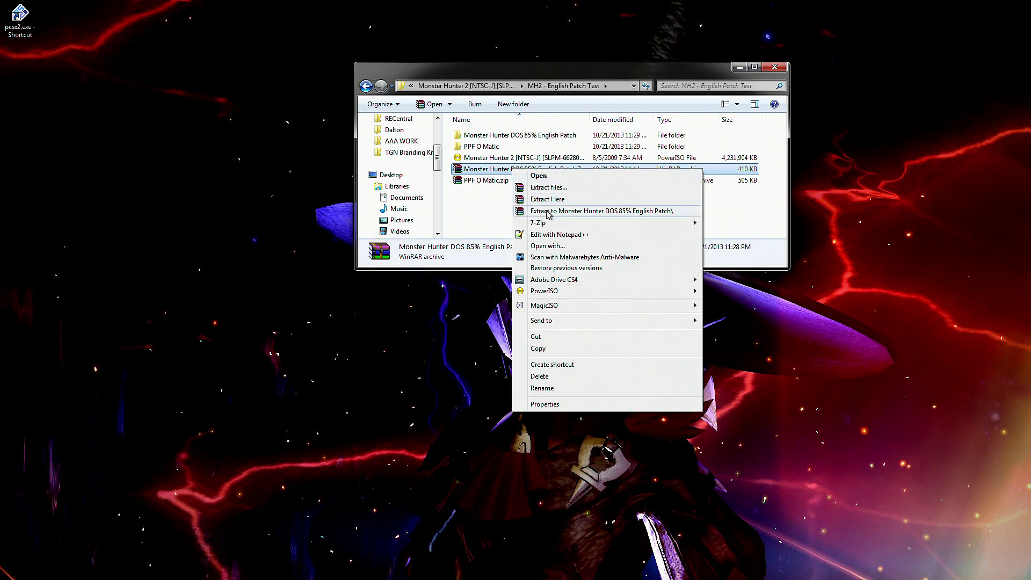
left_click(481, 182)
right_click(494, 183)
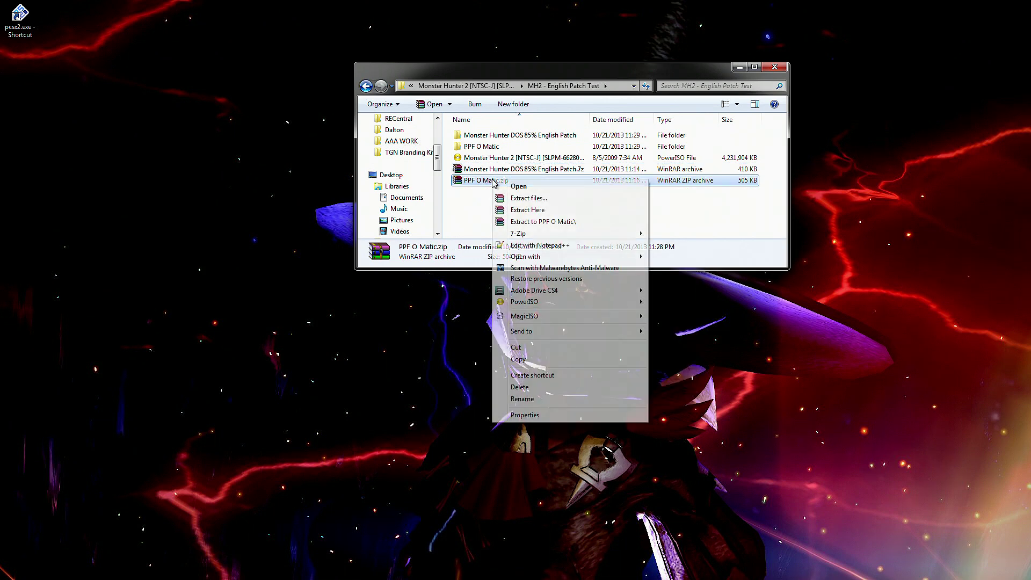
left_click(487, 197)
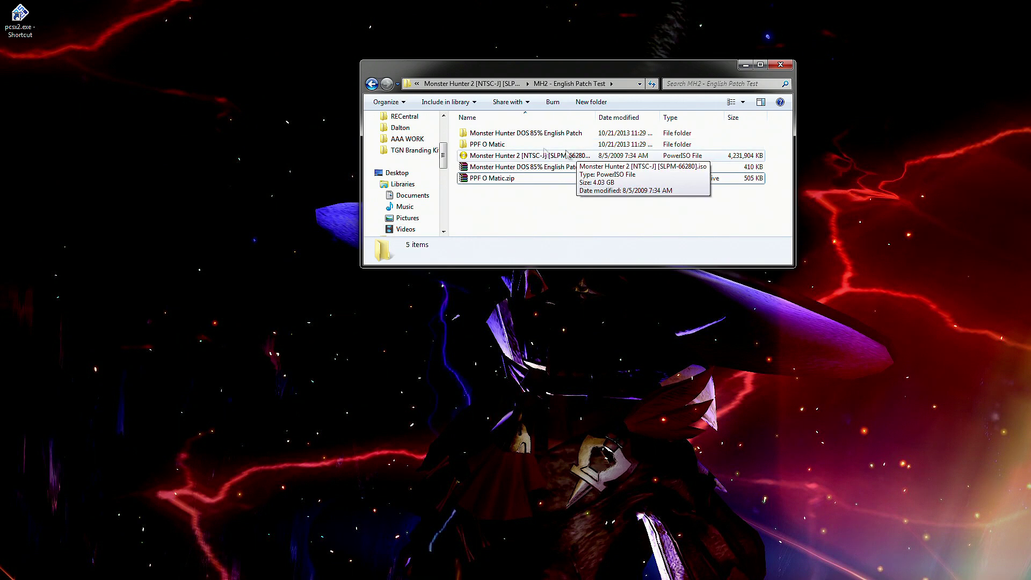
- Launch PPF-O-MATIC from the PPF O Matic folder and place it on the left
double_click(507, 146)
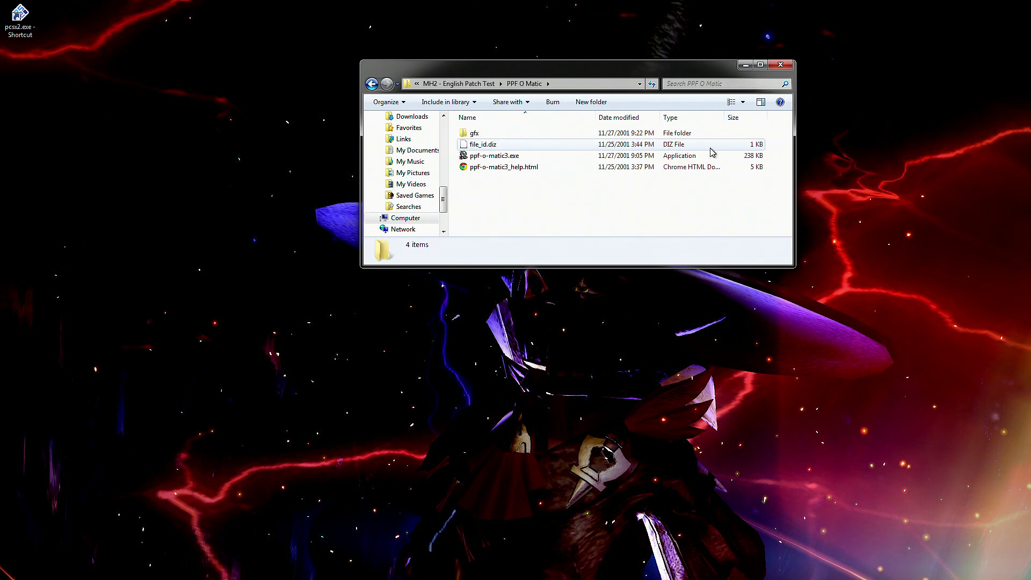
double_click(503, 157)
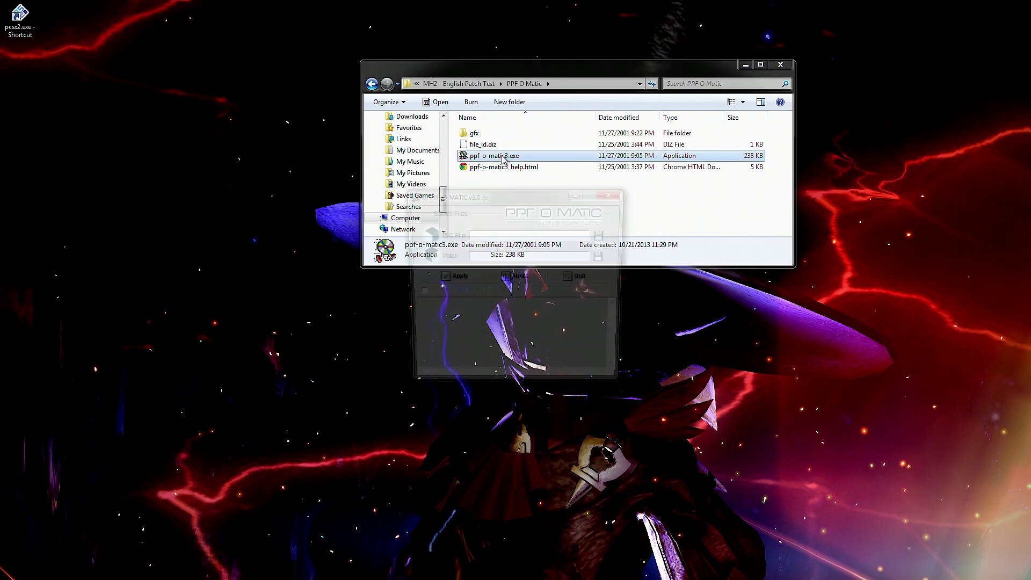
left_click_drag(486, 195, 197, 114)
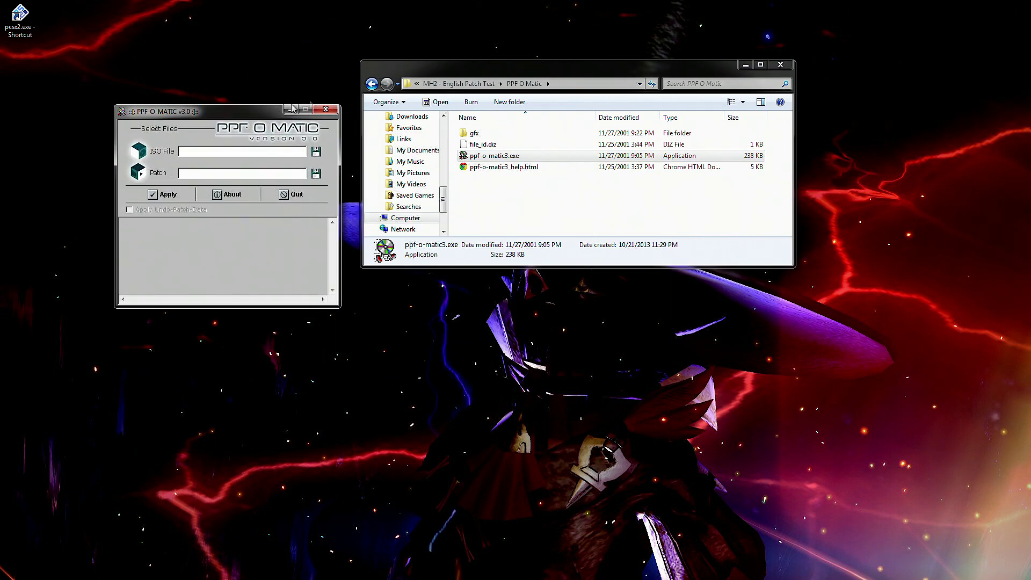
- Look over the Monster Hunter DOS 85% English Patch files, picking out MHDOS alternative.ppf
left_click(371, 85)
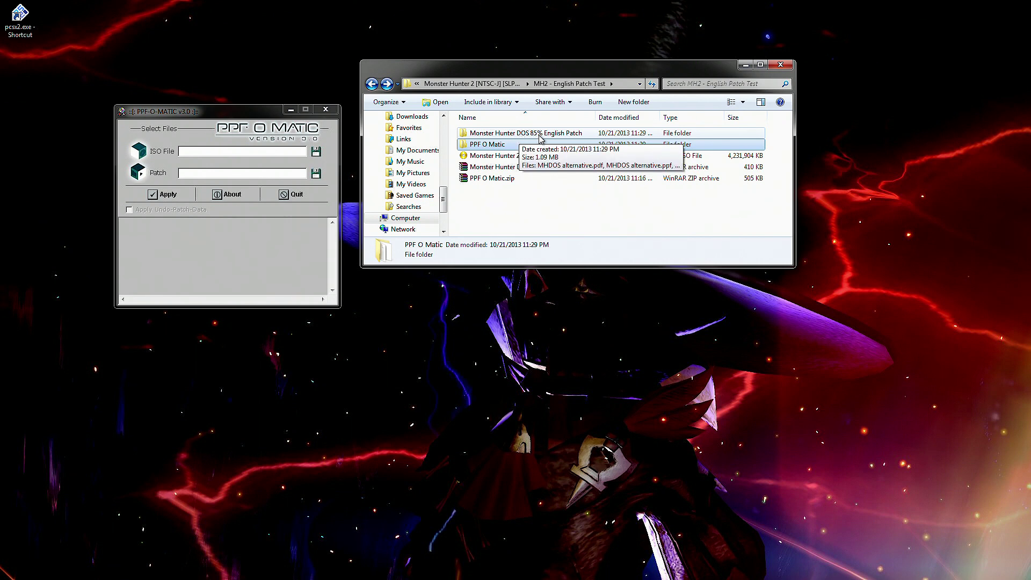
double_click(568, 133)
left_click_drag(517, 74, 546, 71)
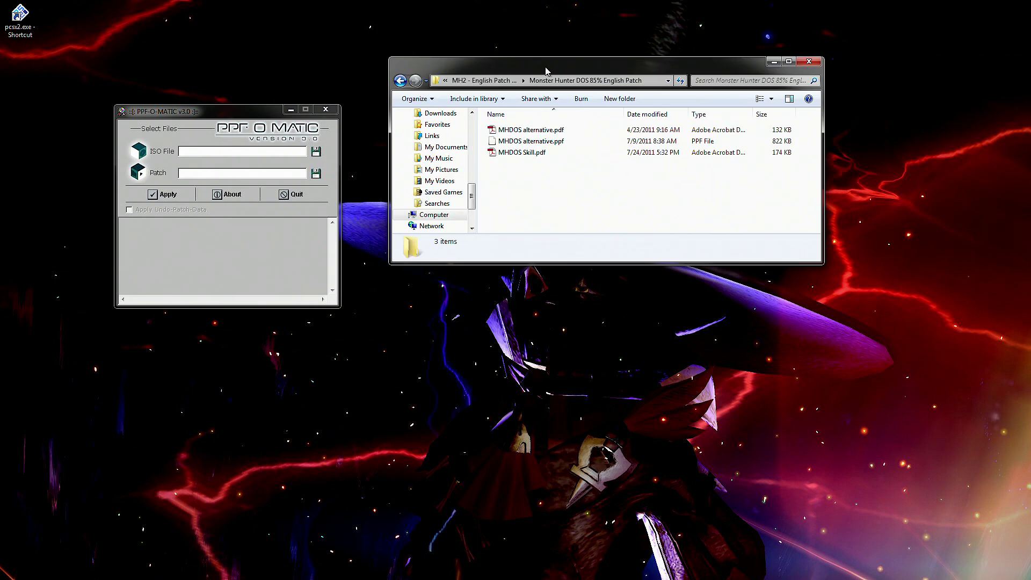
left_click(534, 141)
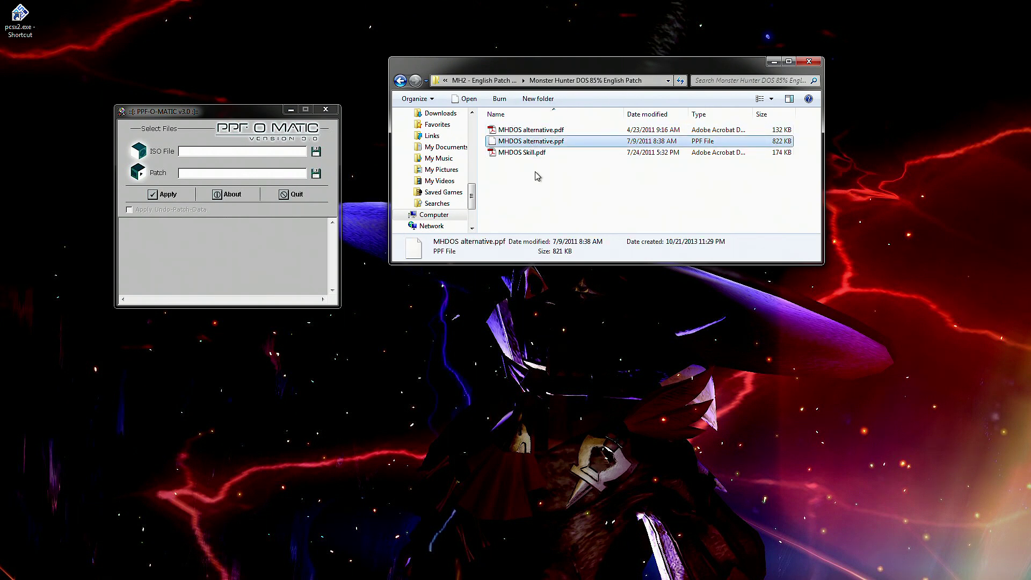
left_click(558, 130)
left_click(555, 153)
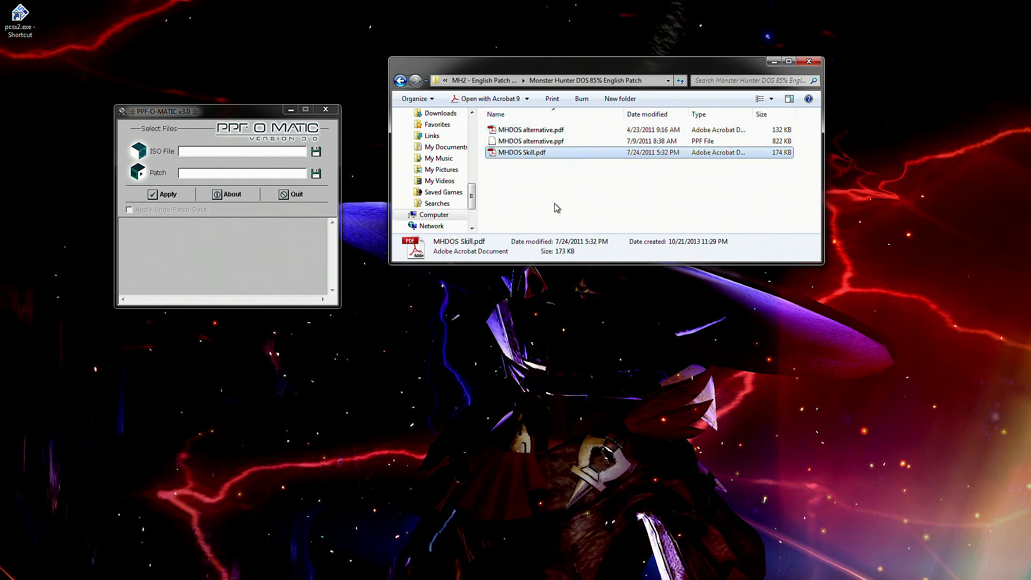
left_click(547, 141)
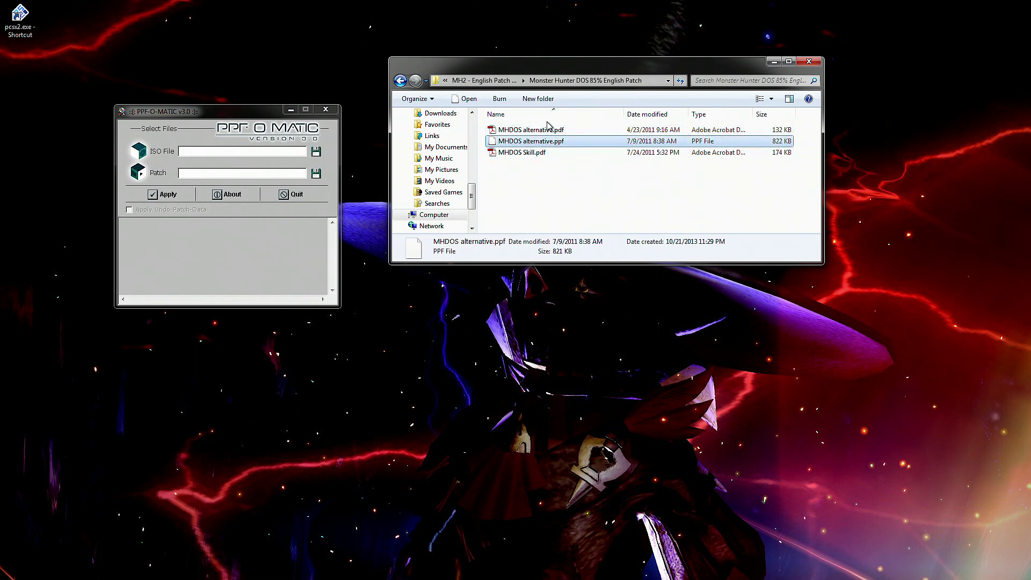
left_click(545, 131)
left_click(550, 152)
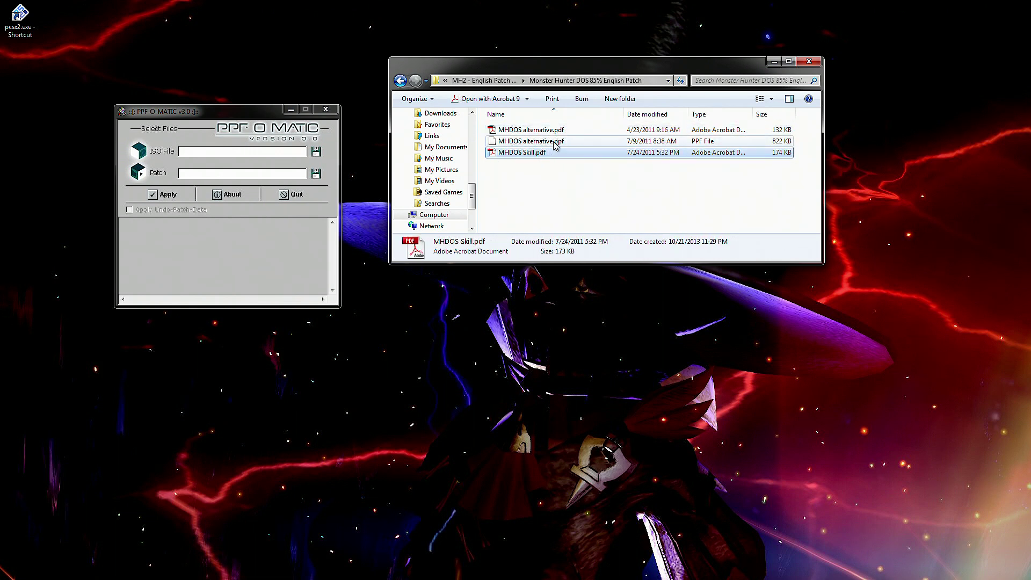
left_click(554, 142)
- Arrange the windows side by side and select the Monster Hunter 2 ISO in MH2 - English Patch Test
left_click_drag(517, 67, 568, 65)
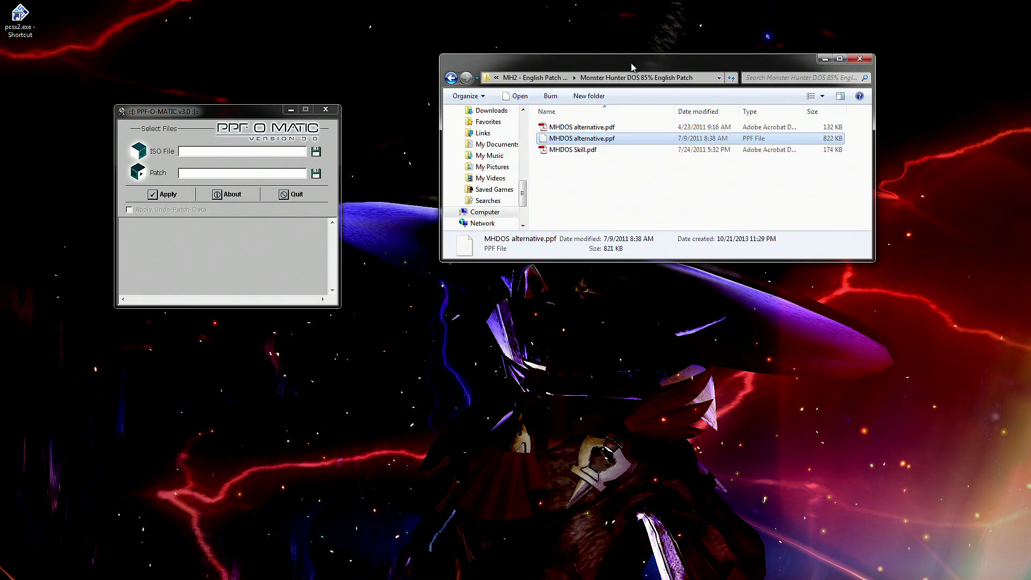
left_click_drag(252, 110, 307, 75)
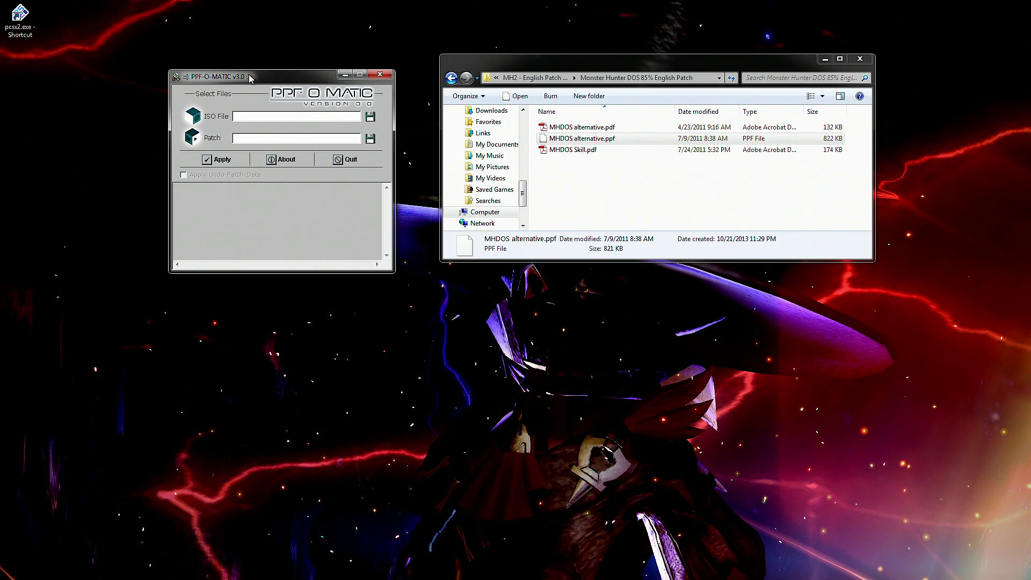
left_click_drag(250, 77, 260, 75)
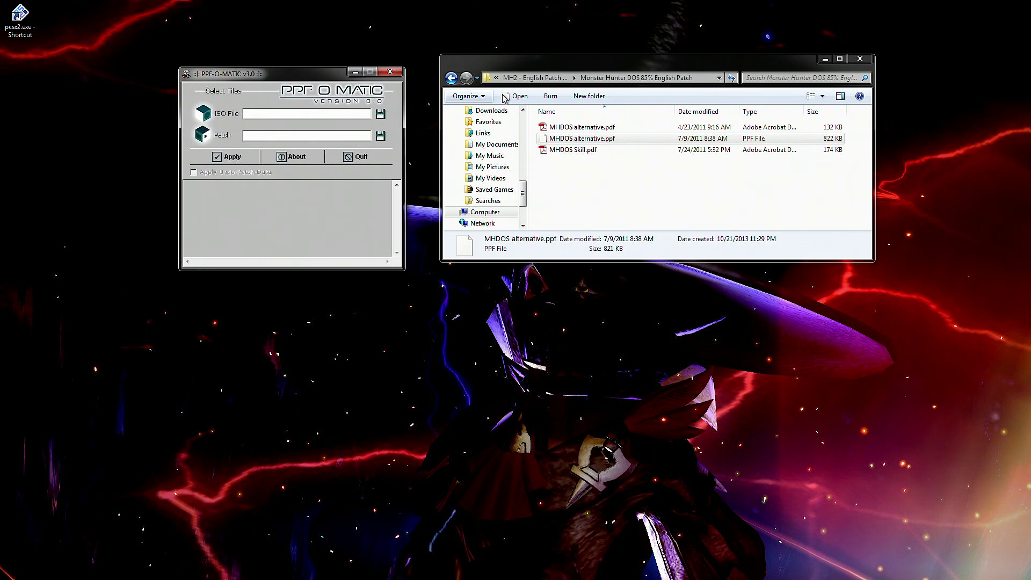
left_click(535, 77)
left_click(567, 149)
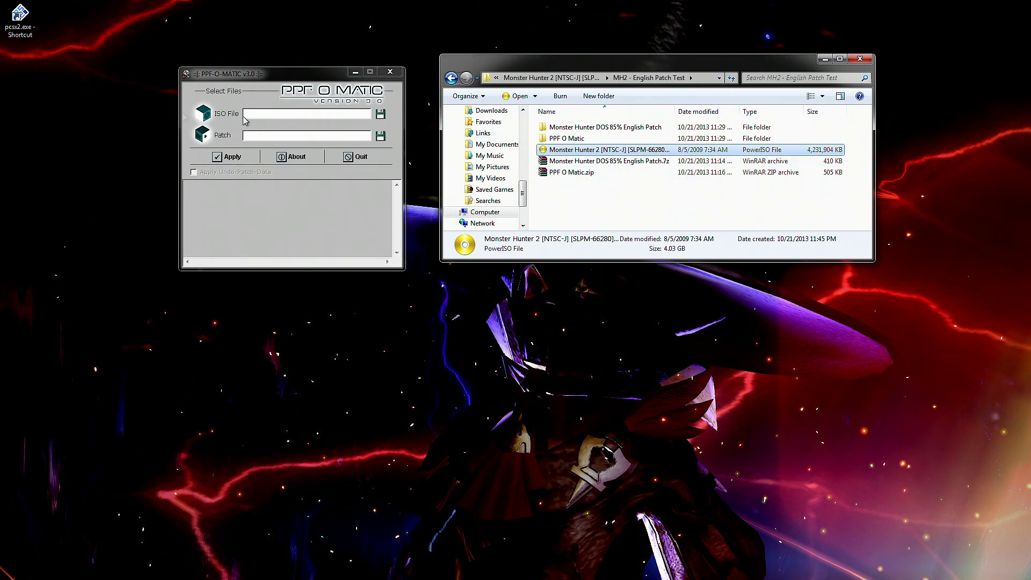
left_click(380, 114)
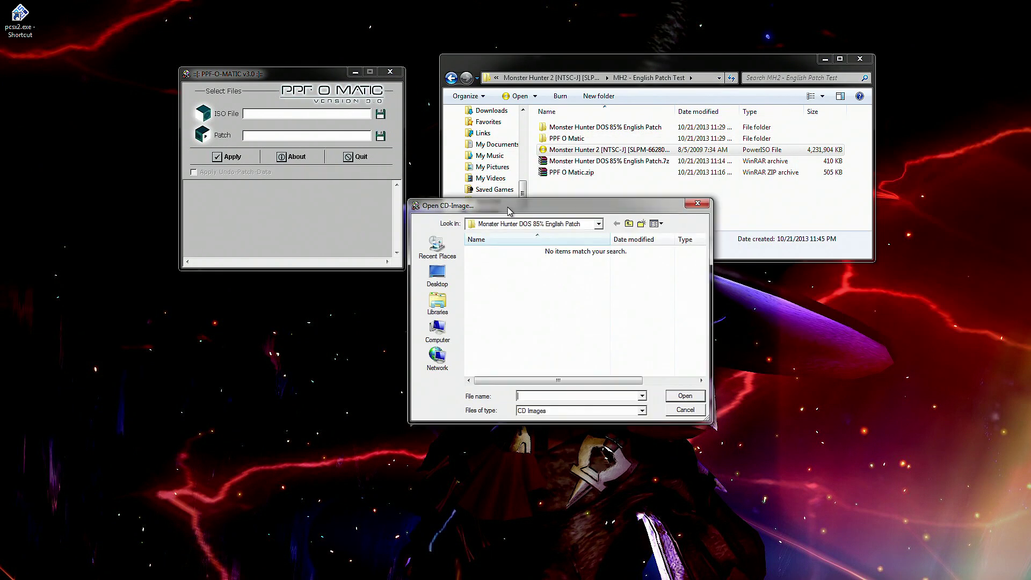
- Open the Monster Hunter 2 ISO from MH2 - English Patch Test as PPF-O-Matic's ISO File
left_click(597, 233)
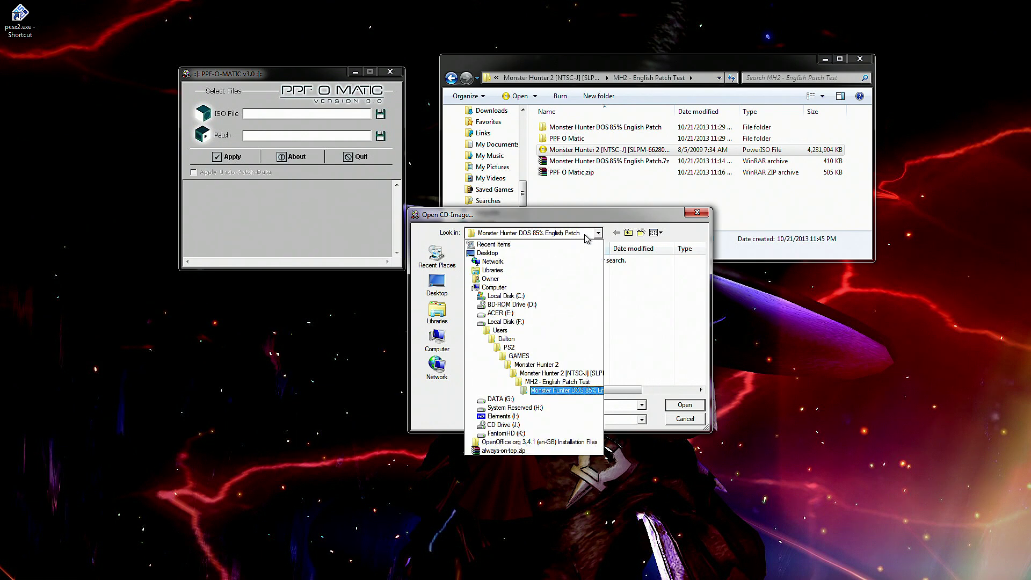
left_click(558, 381)
left_click(490, 282)
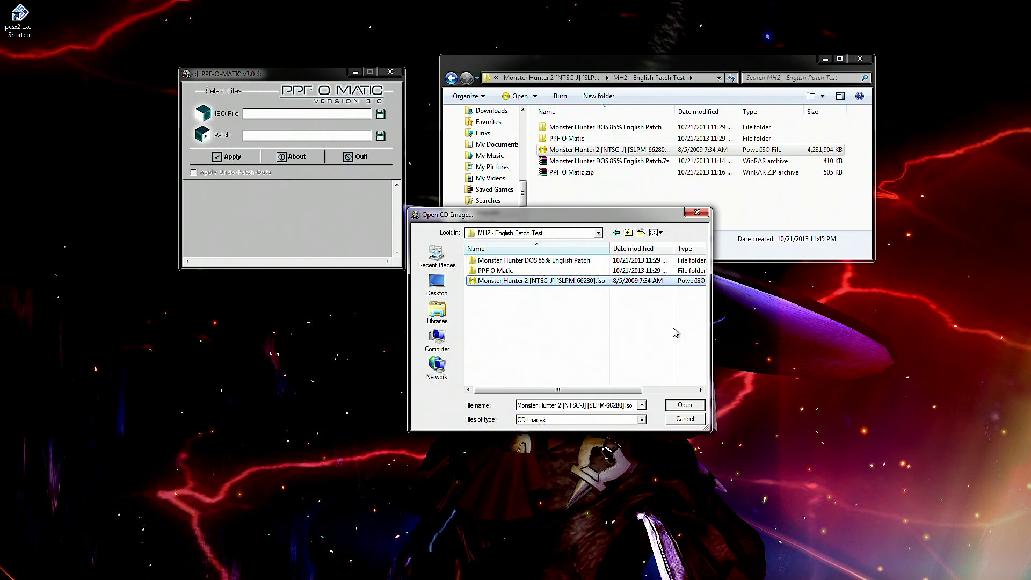
left_click(667, 404)
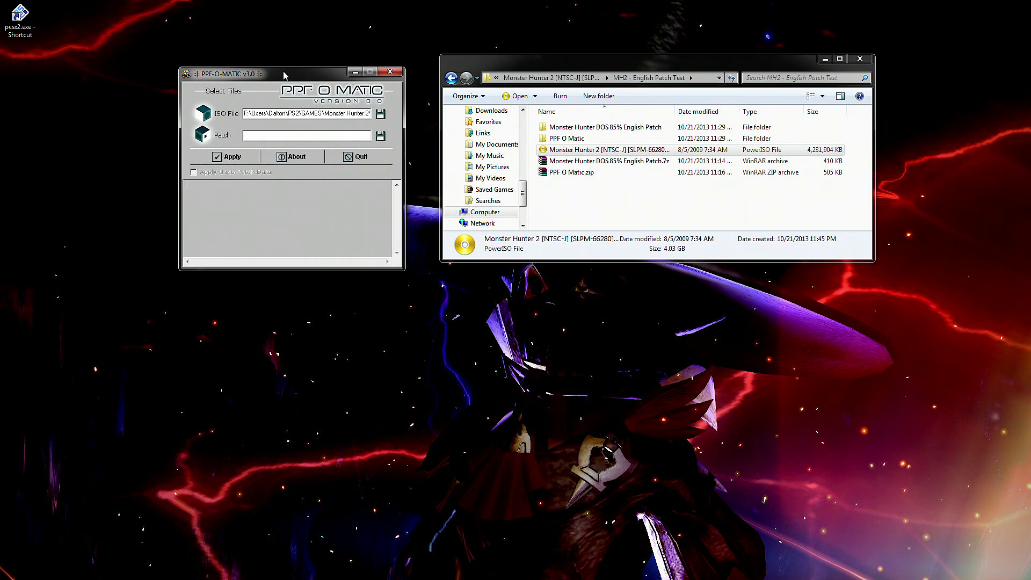
- Rearrange the windows and check the full ISO path shown in the ISO File field
left_click_drag(284, 75, 287, 67)
left_click_drag(582, 67, 640, 62)
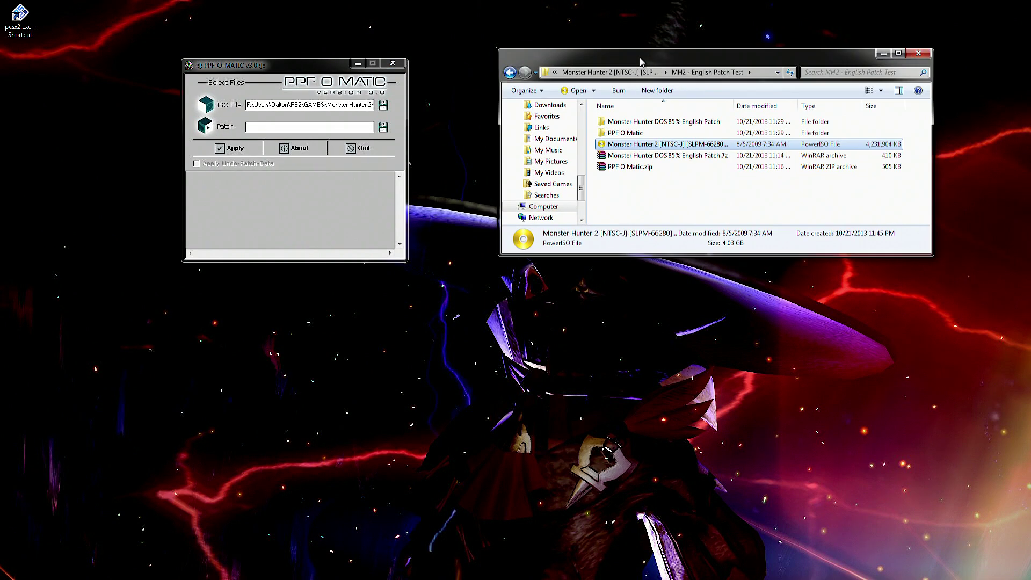
mouse_move(306, 67)
left_mouse_down()
mouse_move(330, 59)
mouse_move(318, 60)
left_mouse_up()
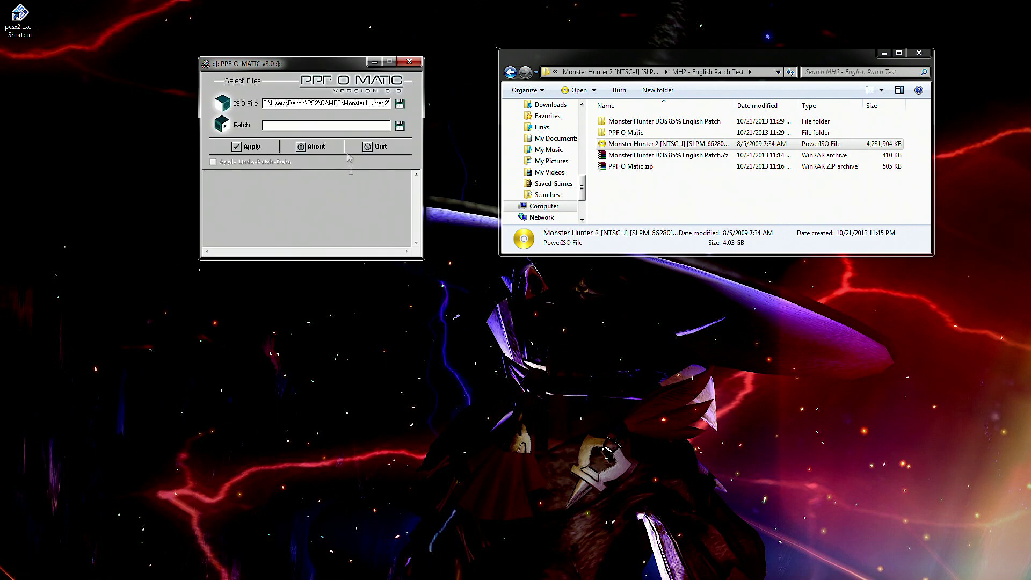
left_click_drag(371, 103, 413, 113)
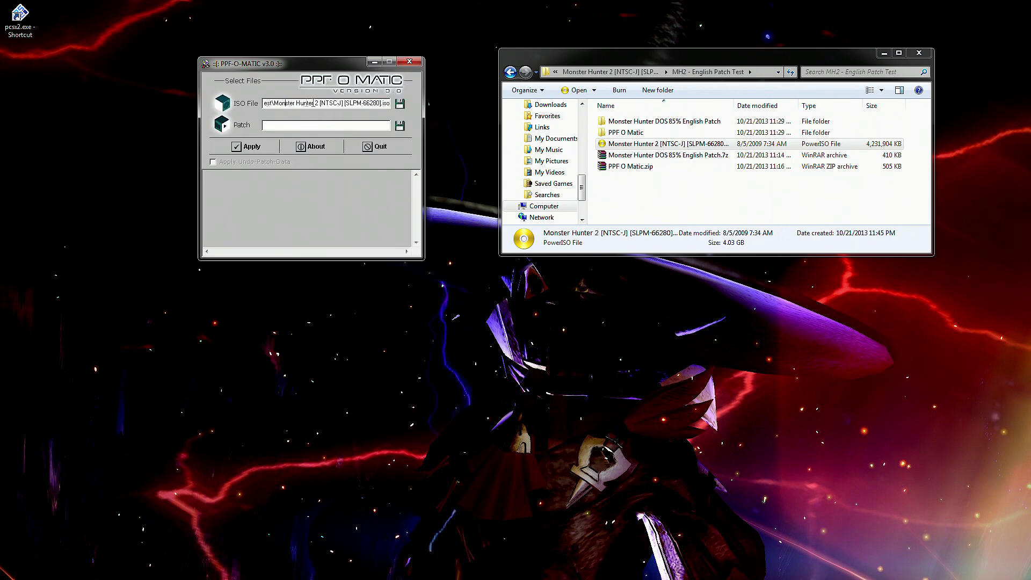
left_click_drag(314, 103, 231, 105)
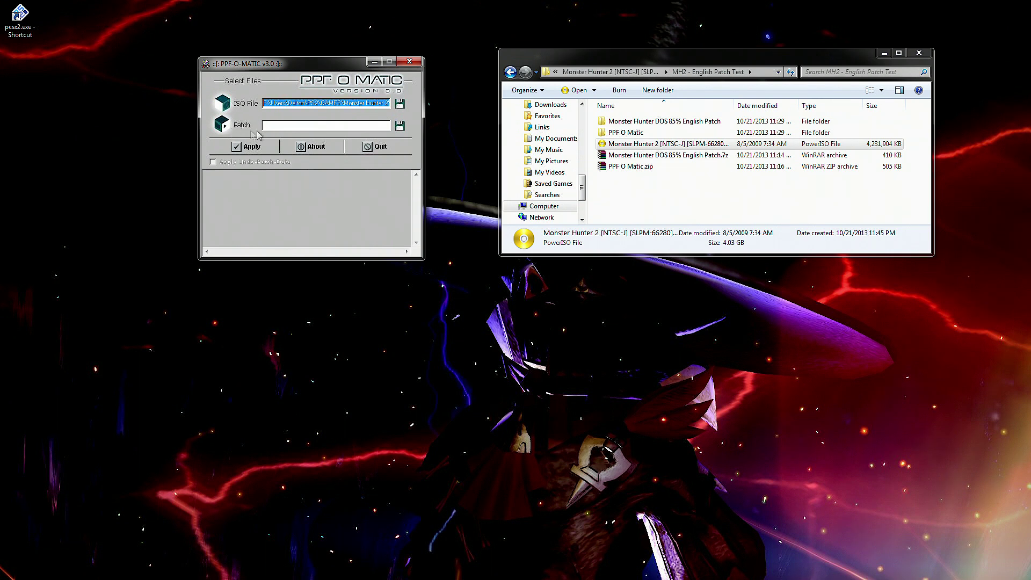
left_click(400, 125)
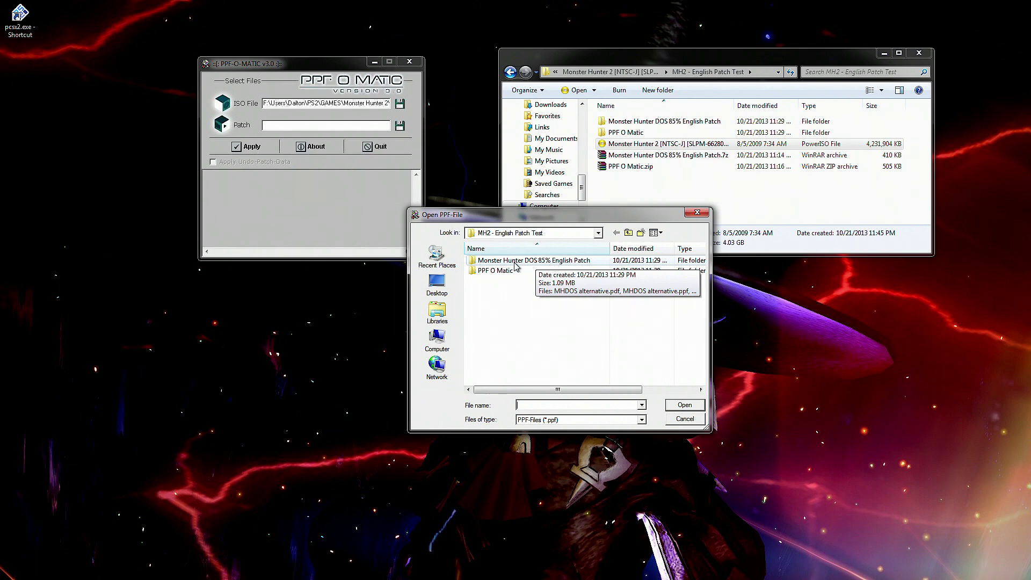
- Load MHDOS alternative.ppf from the 85% English Patch folder and apply it to the ISO
double_click(572, 260)
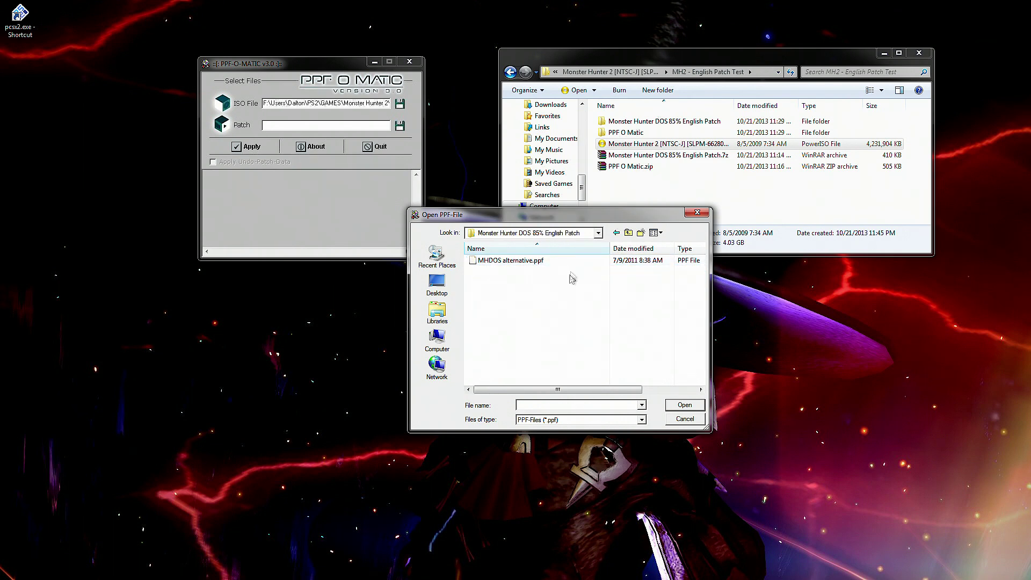
double_click(504, 261)
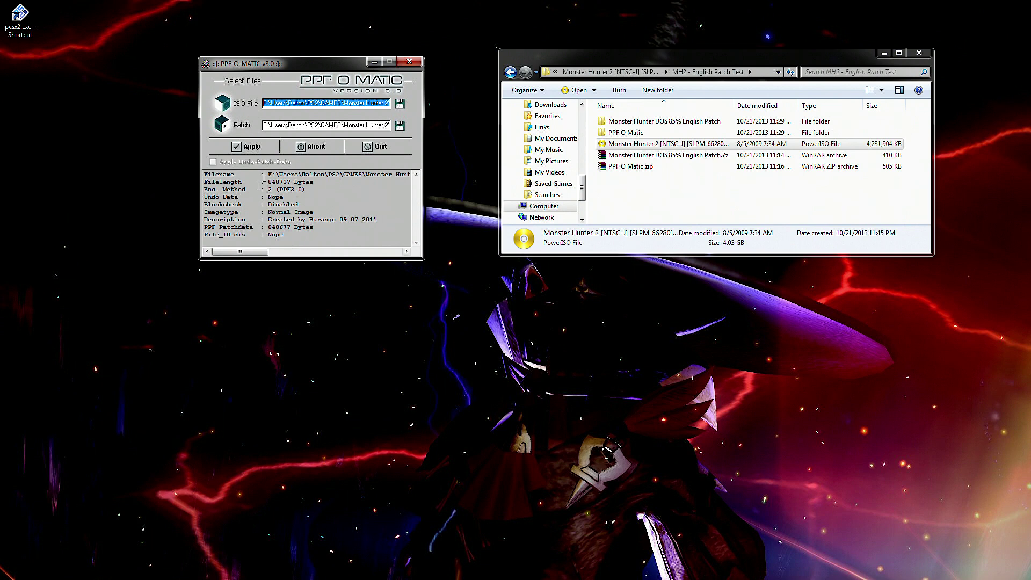
left_click(242, 148)
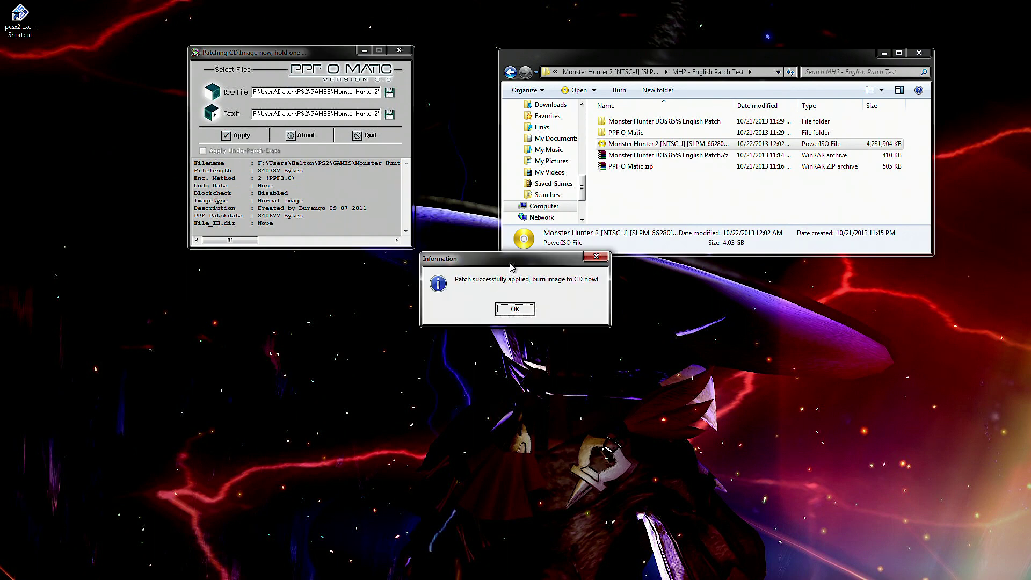
- Dismiss the patch success message with OK and close PPF-O-Matic
left_click_drag(510, 267, 508, 277)
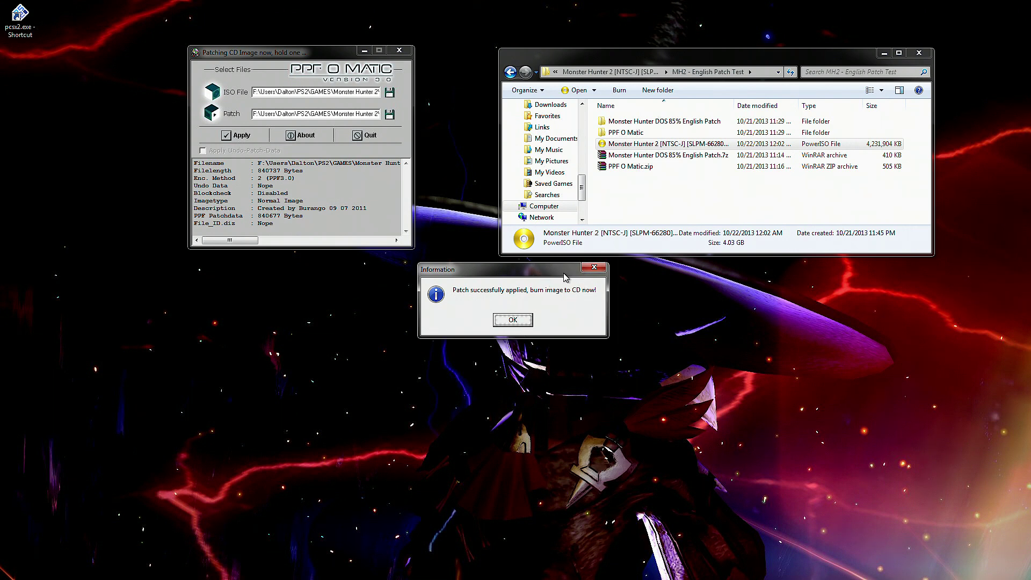
left_click_drag(563, 274, 551, 285)
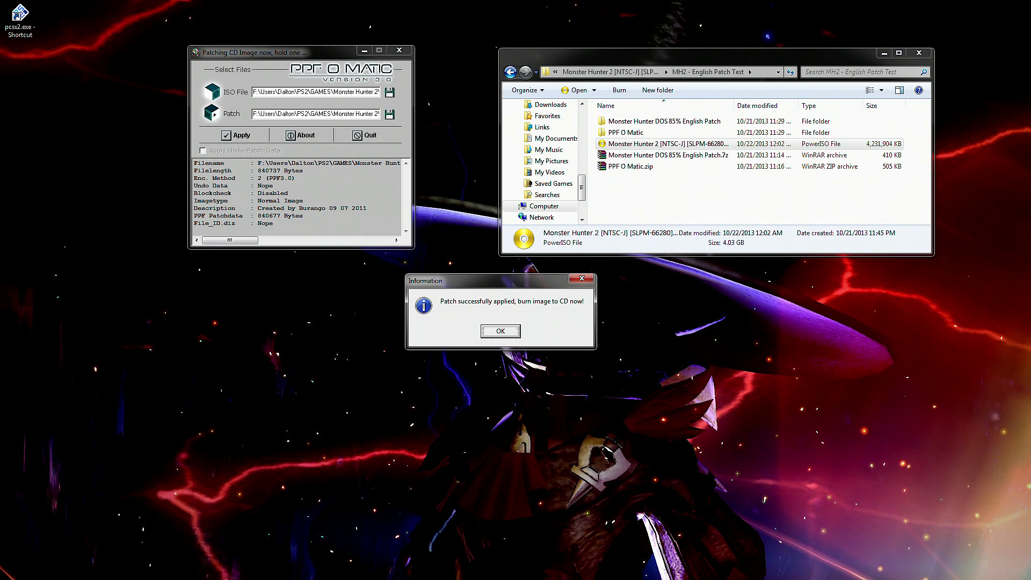
left_click_drag(514, 280, 503, 272)
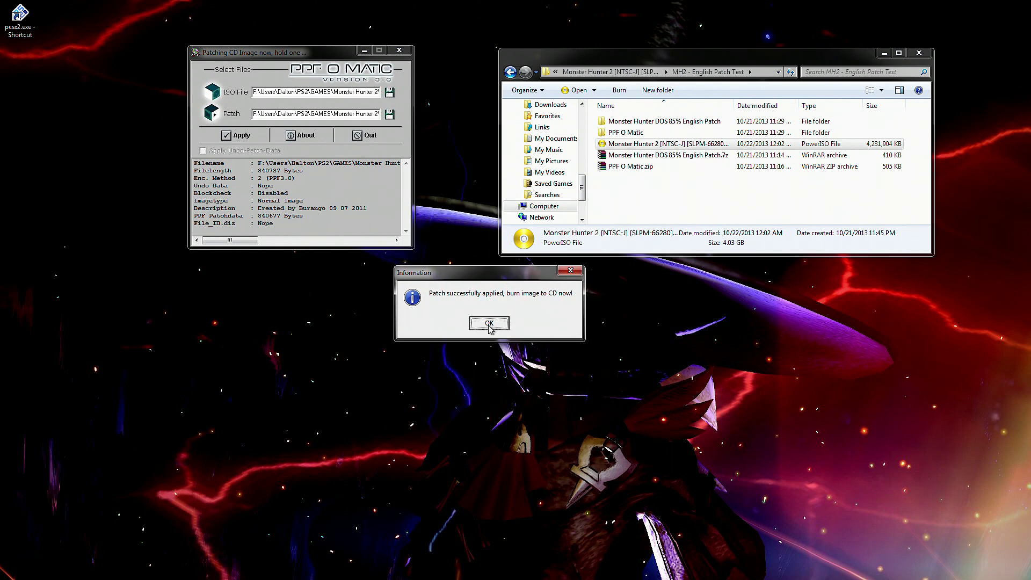
left_click(489, 324)
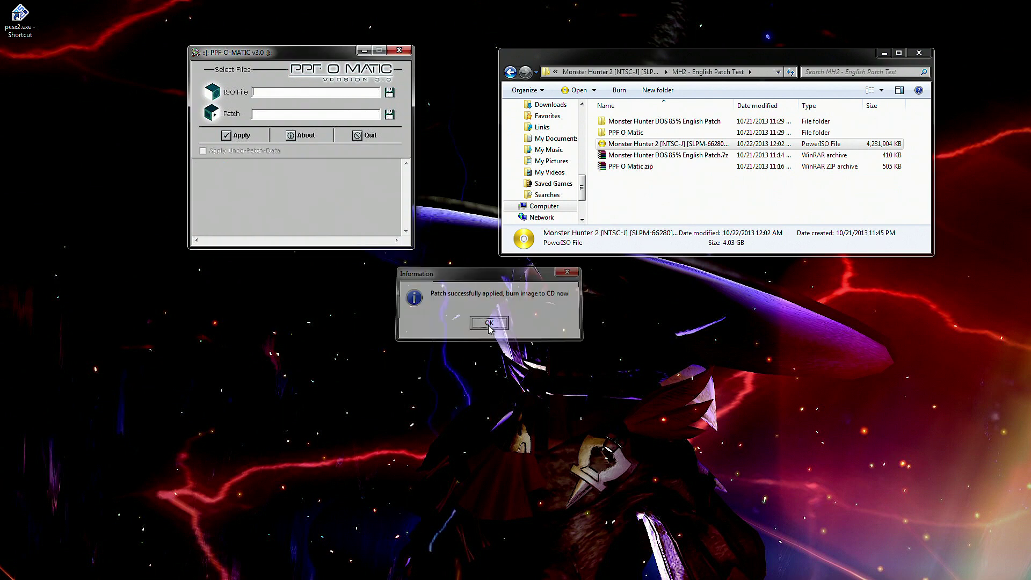
left_click(399, 50)
- Launch PCSX2 and pick the patched Monster Hunter 2 ISO via Iso Selector > Browse
left_click_drag(563, 58, 479, 42)
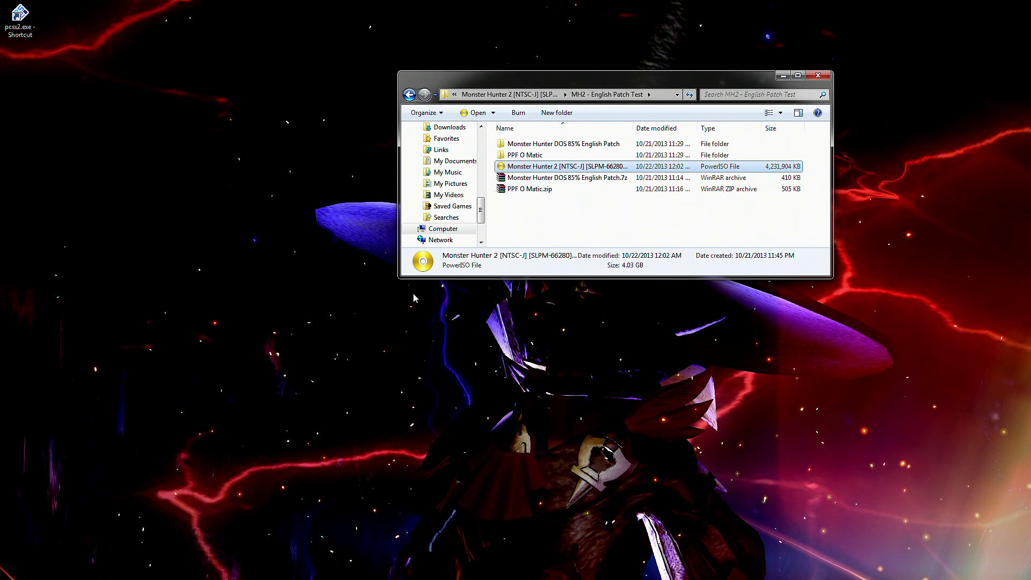
double_click(23, 28)
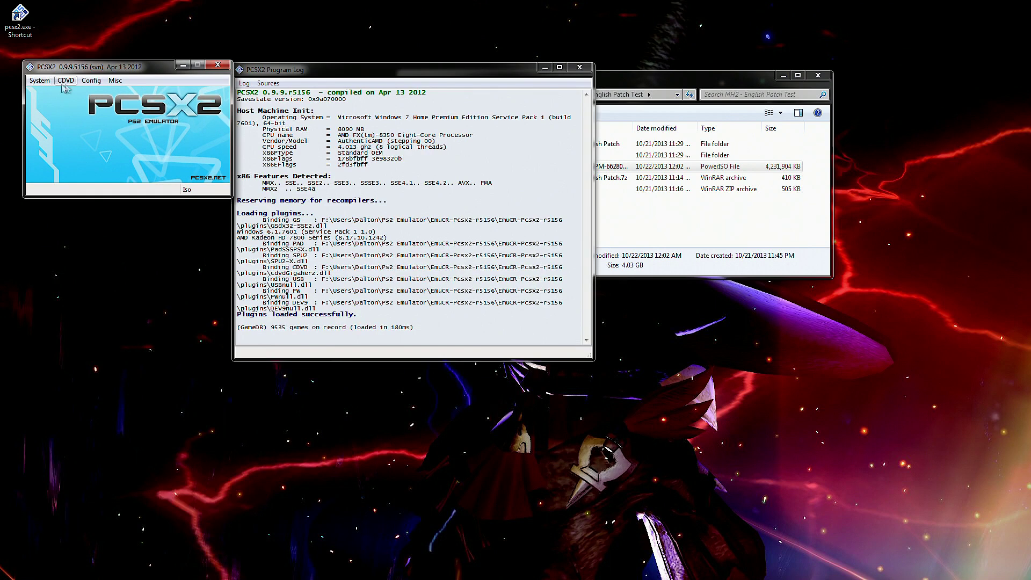
left_click(66, 80)
mouse_move(80, 94)
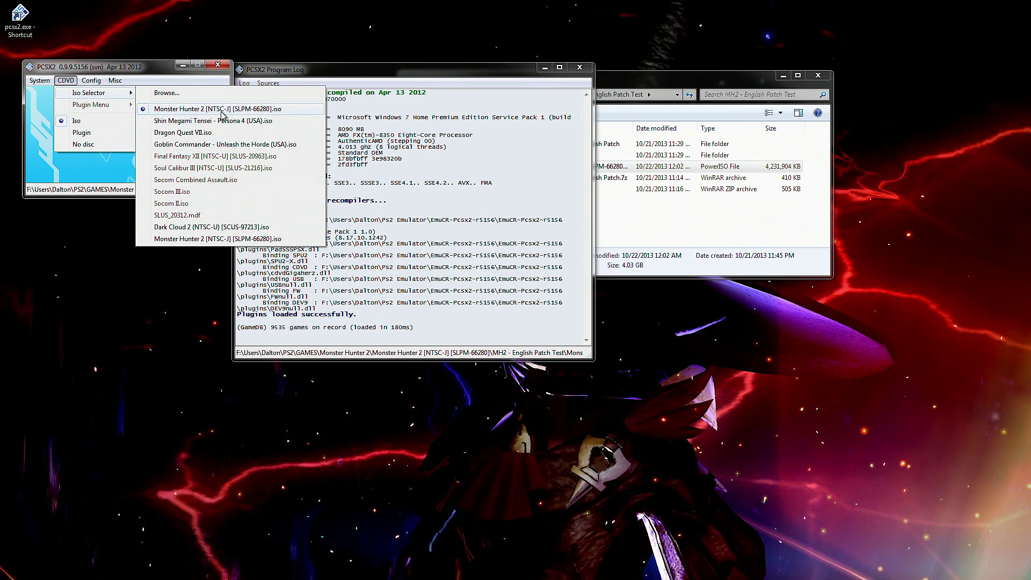
left_click(166, 93)
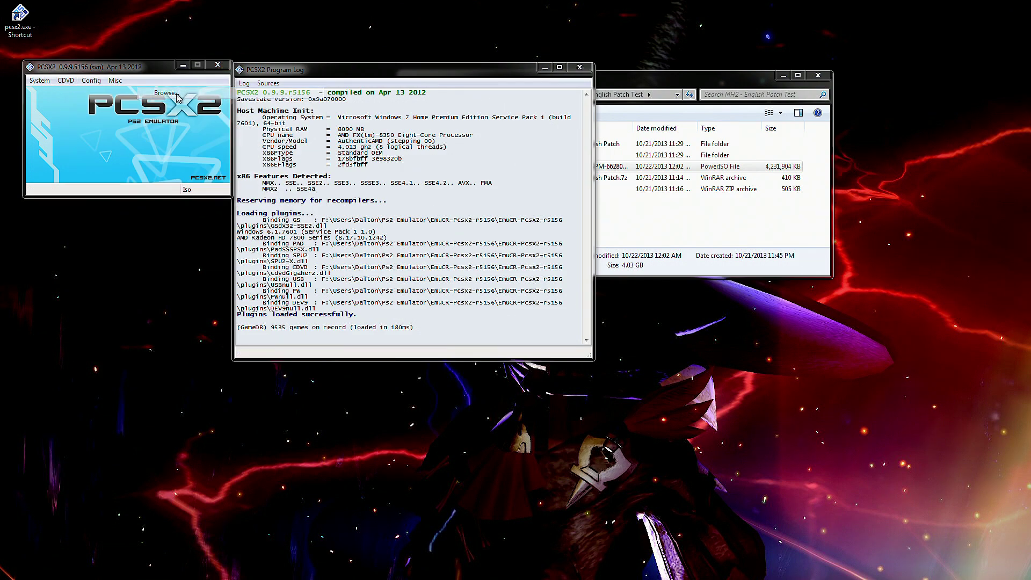
left_click_drag(200, 94, 301, 105)
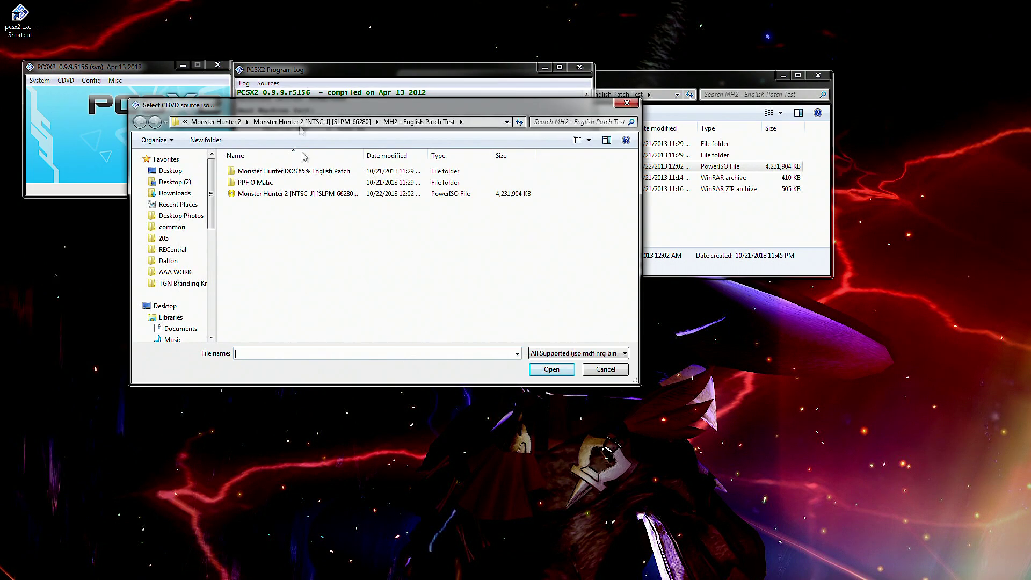
double_click(279, 194)
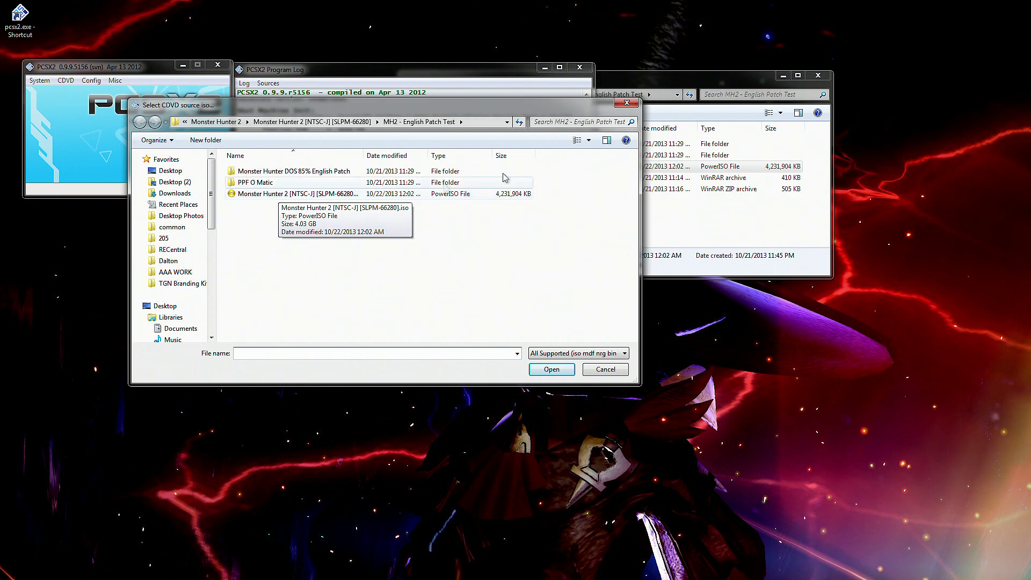
left_click_drag(69, 64, 55, 53)
left_click_drag(301, 60, 113, 230)
- Start the patched Monster Hunter 2 disc with System > Boot CDVD (fast)
left_click(26, 70)
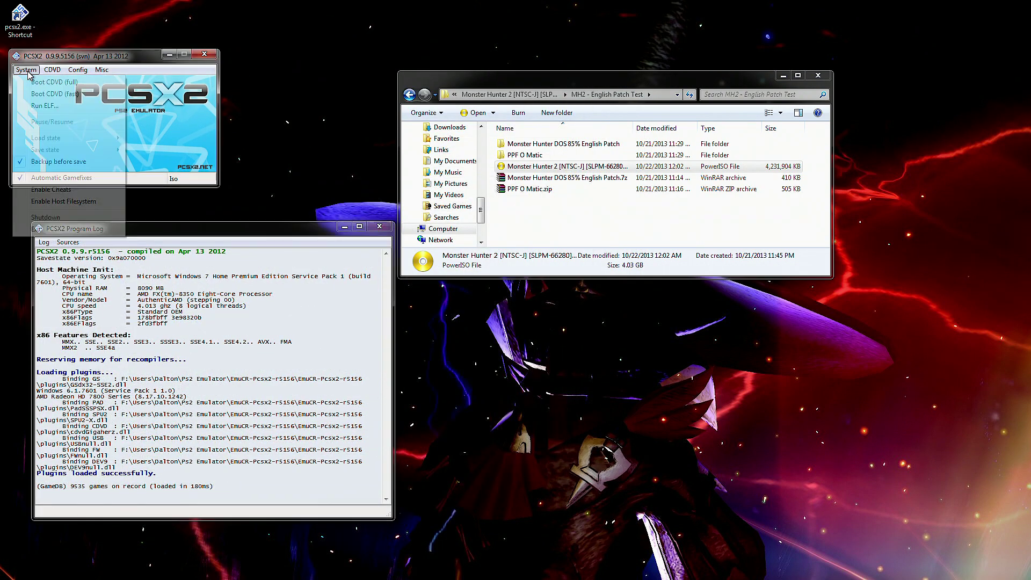
left_click(59, 96)
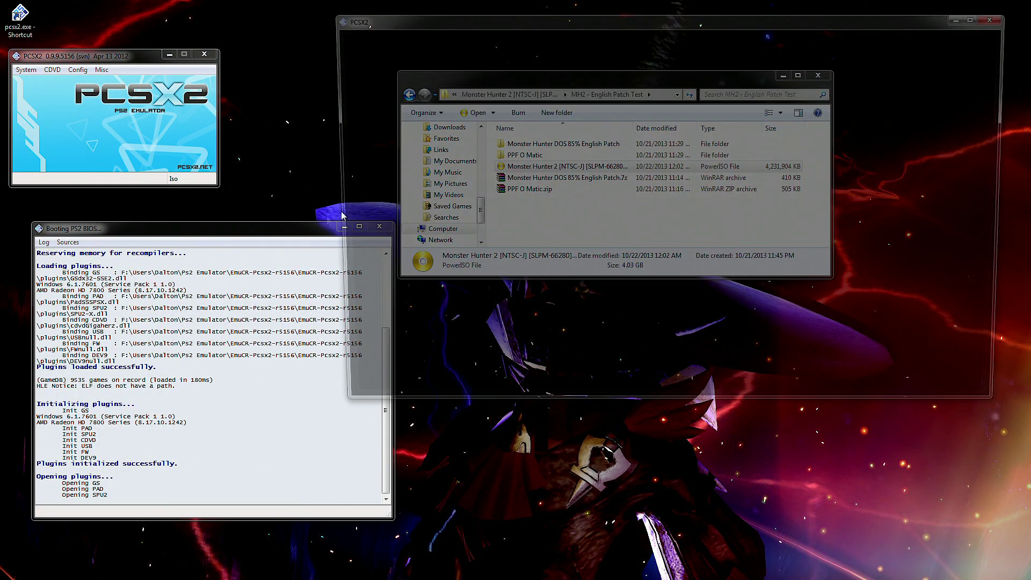